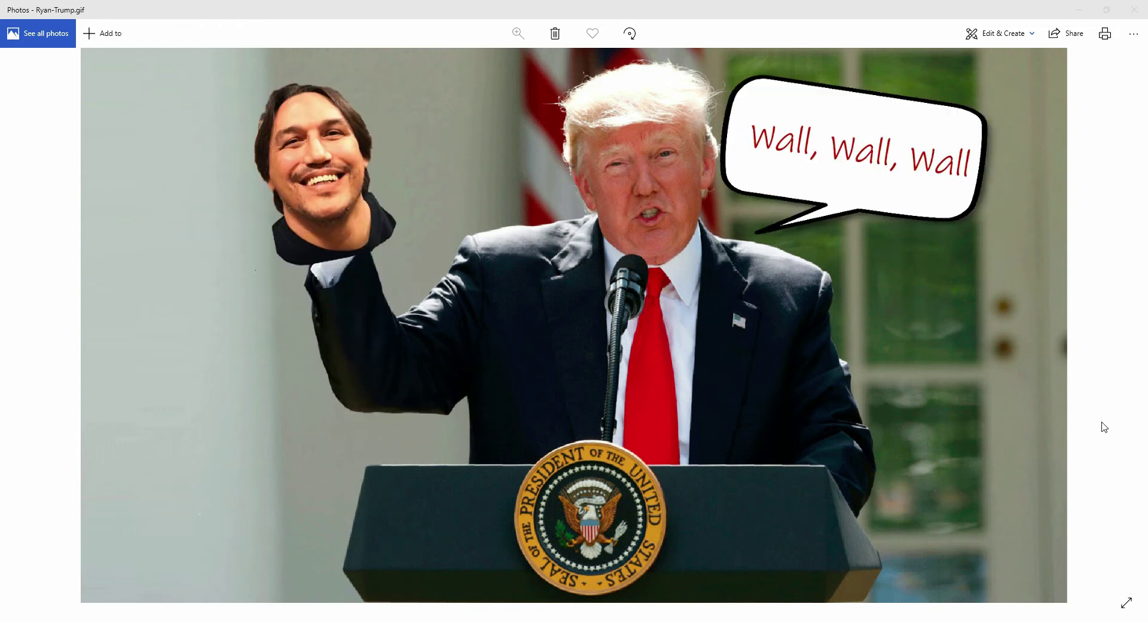
- Switch to Photoshop and quick-select only the speaker's raised hand and forearm down to the elbow, excluding the torso and wall
{"action": "mouse_move", "coordinate": [425, 621]}
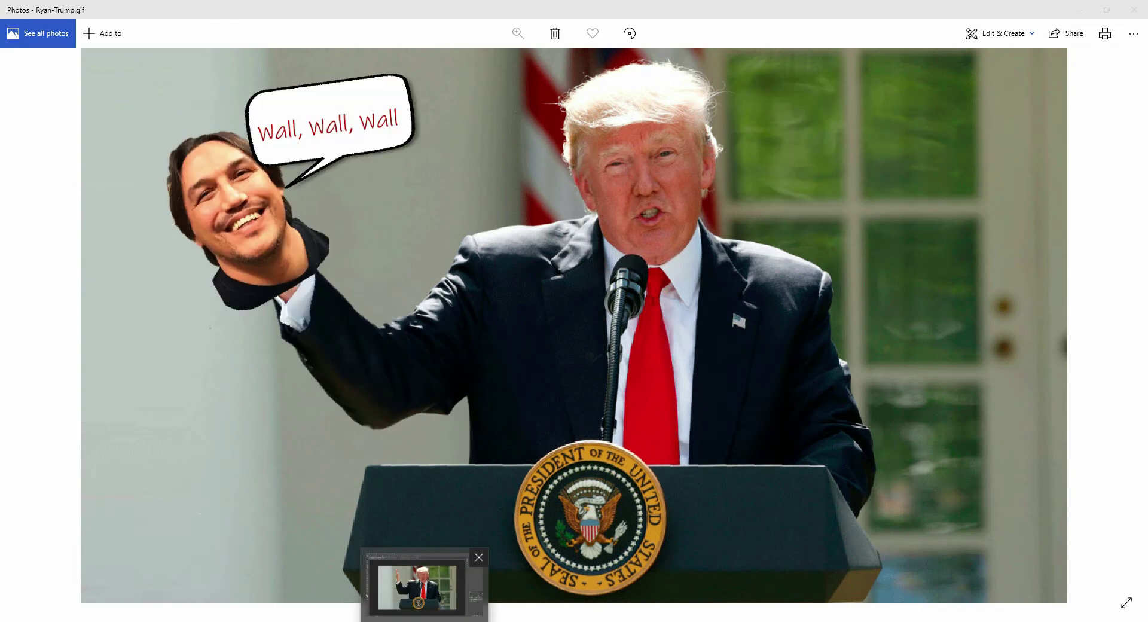
{"action": "left_click", "coordinate": [384, 598]}
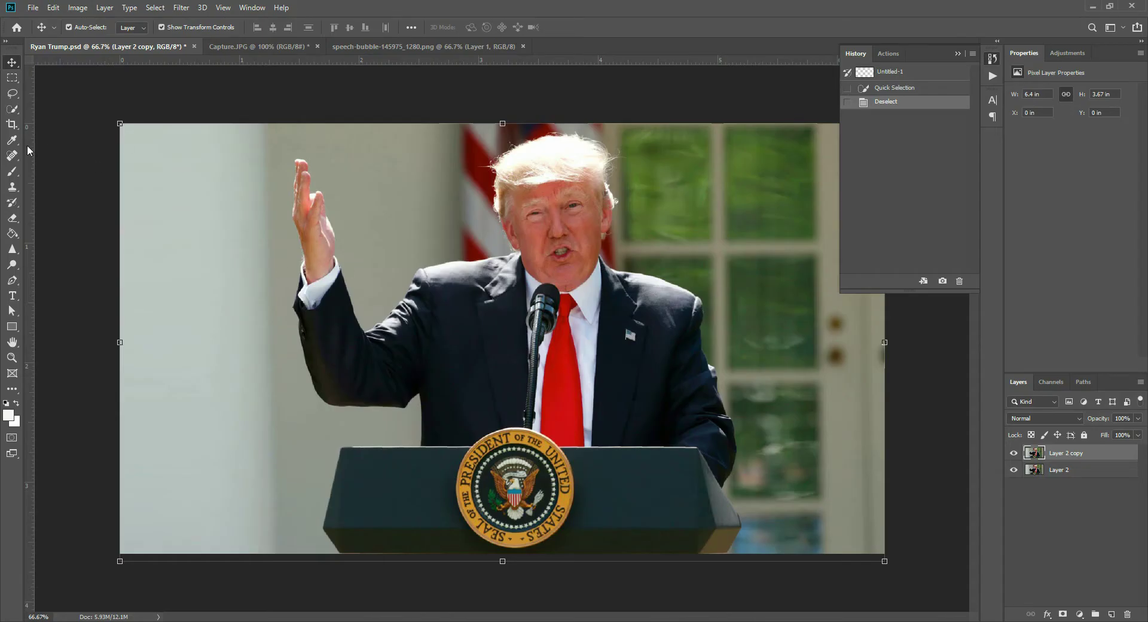
{"action": "left_click", "coordinate": [13, 110]}
{"action": "mouse_move", "coordinate": [303, 228]}
{"action": "left_mouse_down"}
{"action": "mouse_move", "coordinate": [300, 162]}
{"action": "mouse_move", "coordinate": [347, 355]}
{"action": "left_mouse_up"}
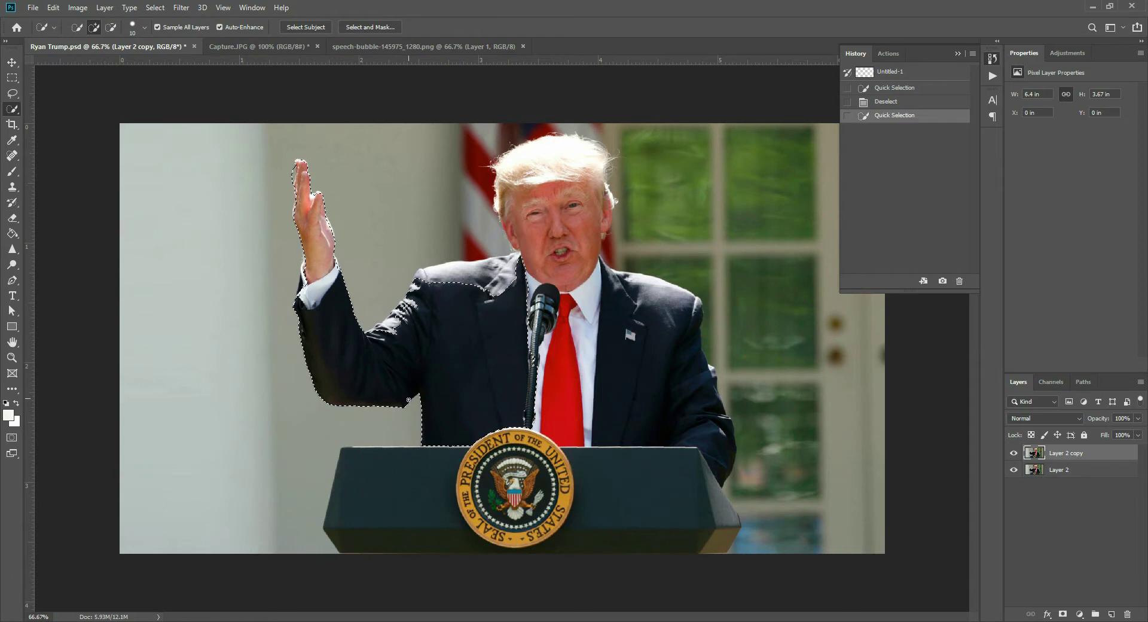
{"action": "left_click_drag", "start_coordinate": [409, 402], "coordinate": [404, 321]}
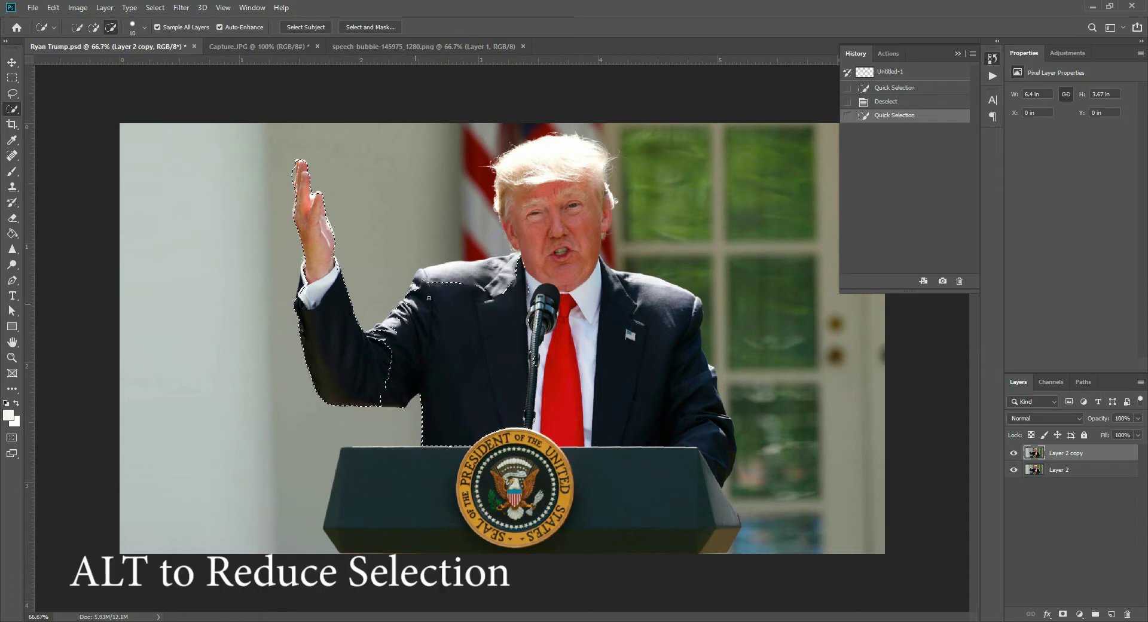
{"action": "left_click_drag", "start_coordinate": [425, 405], "coordinate": [430, 447]}
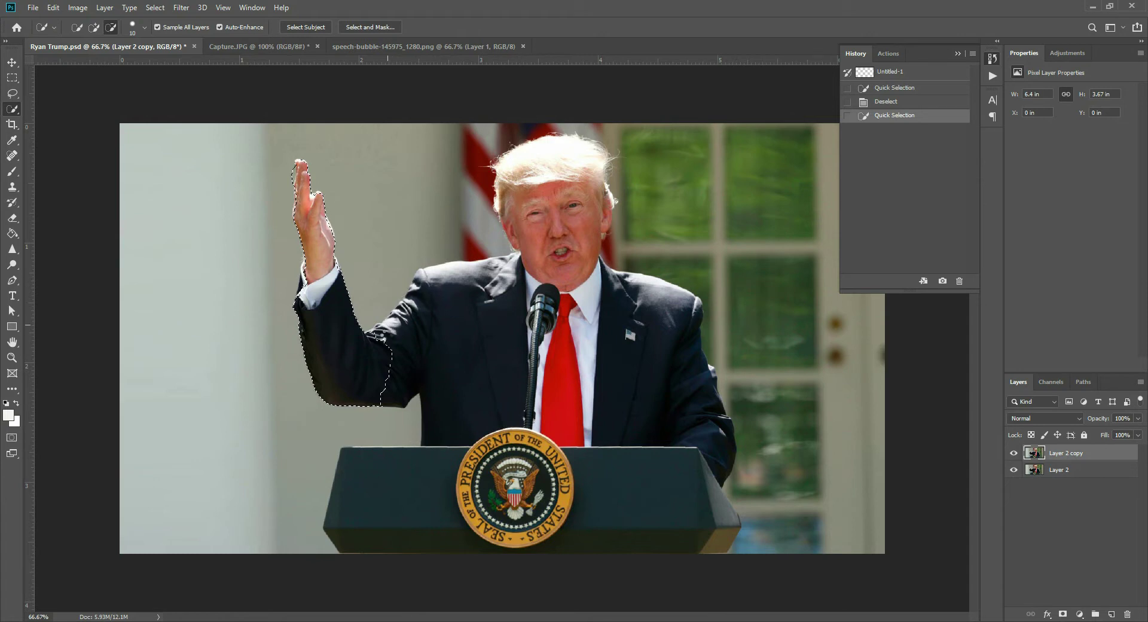
{"action": "left_click", "coordinate": [388, 330], "text": "alt"}
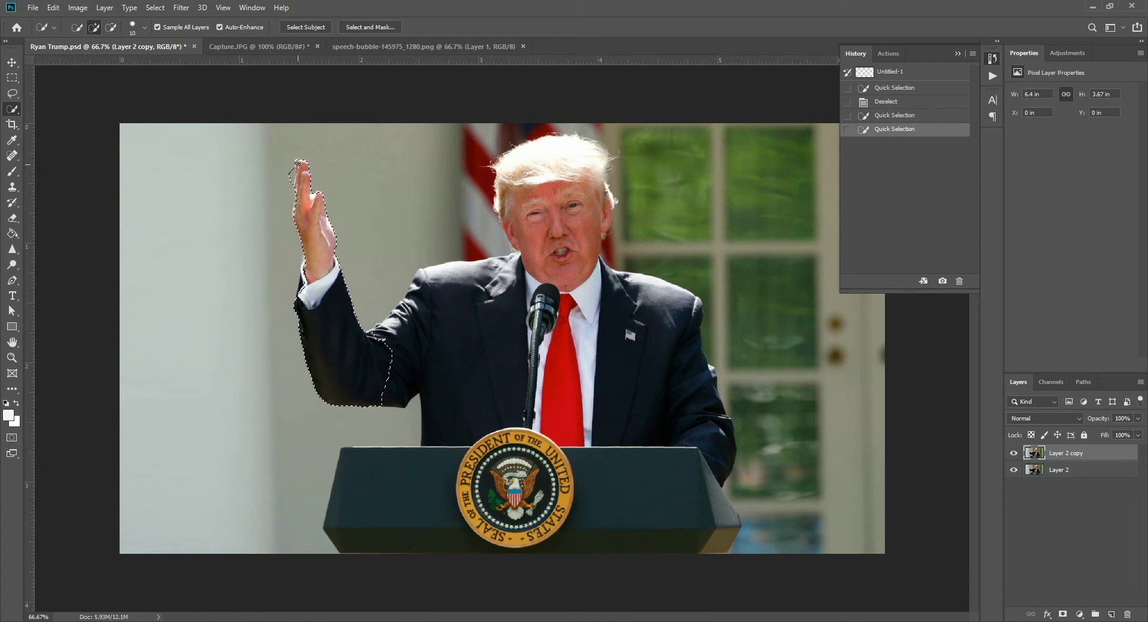
{"action": "left_click", "coordinate": [300, 173]}
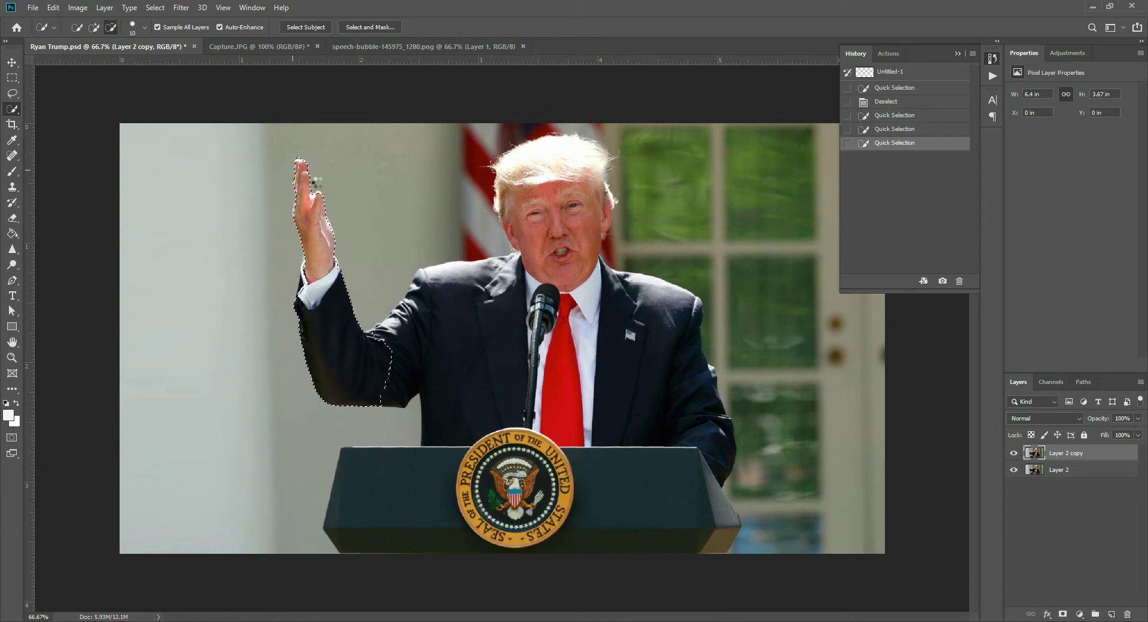
{"action": "left_click", "coordinate": [292, 174], "text": "alt"}
- Copy the selected arm onto its own layer and leave only Layer 2 copy visible and active
{"action": "key", "text": "ctrl+c"}
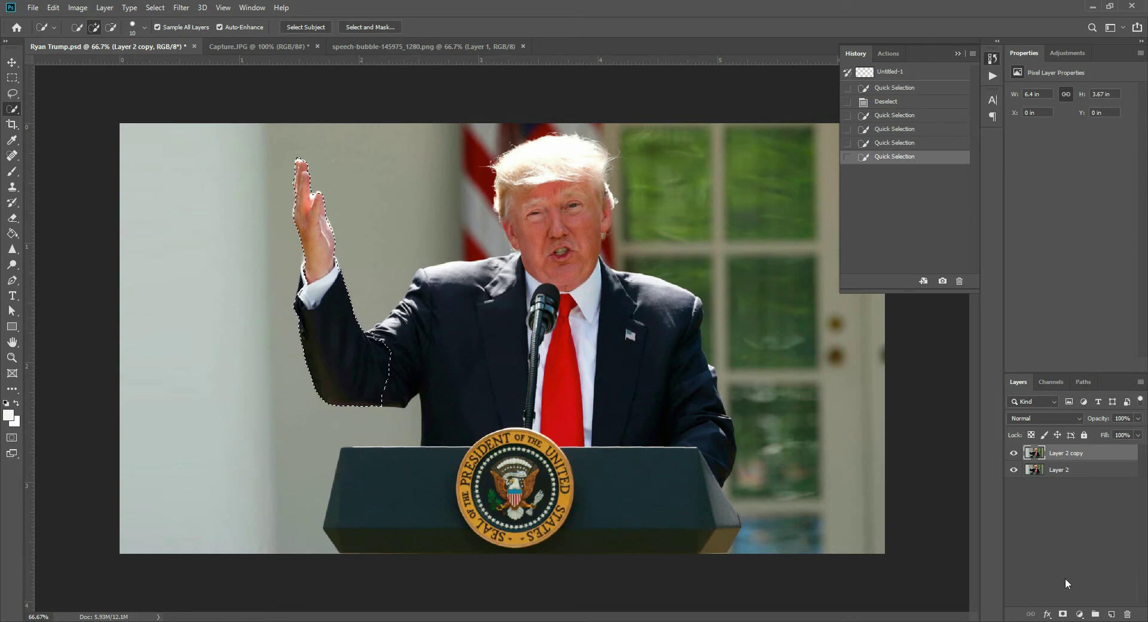
{"action": "key", "text": "ctrl+v"}
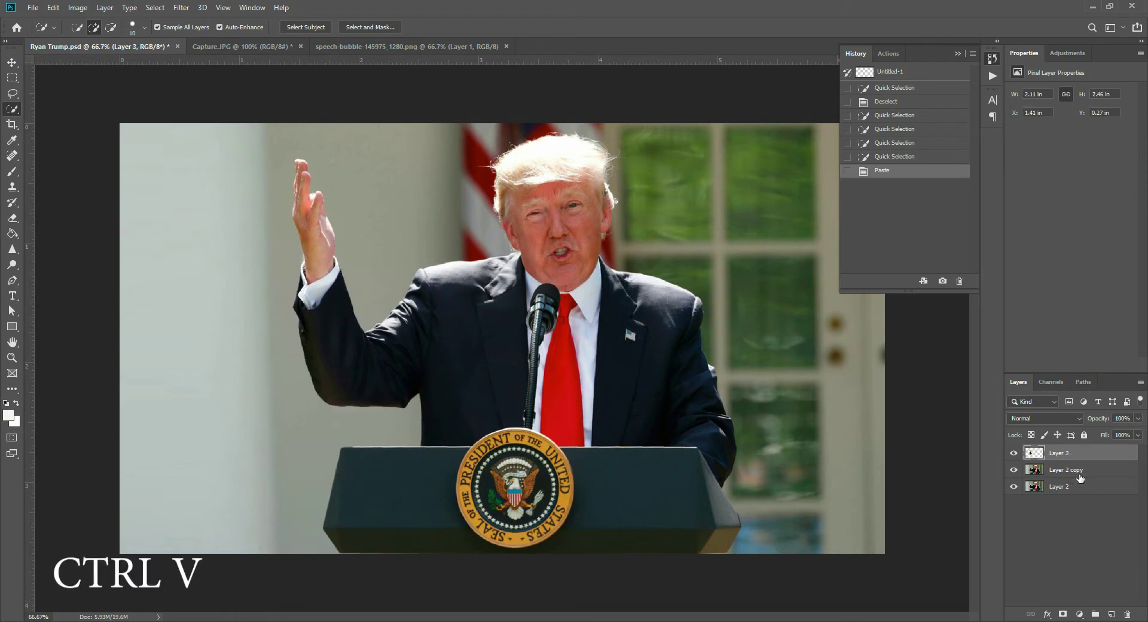
{"action": "left_click", "coordinate": [1091, 473]}
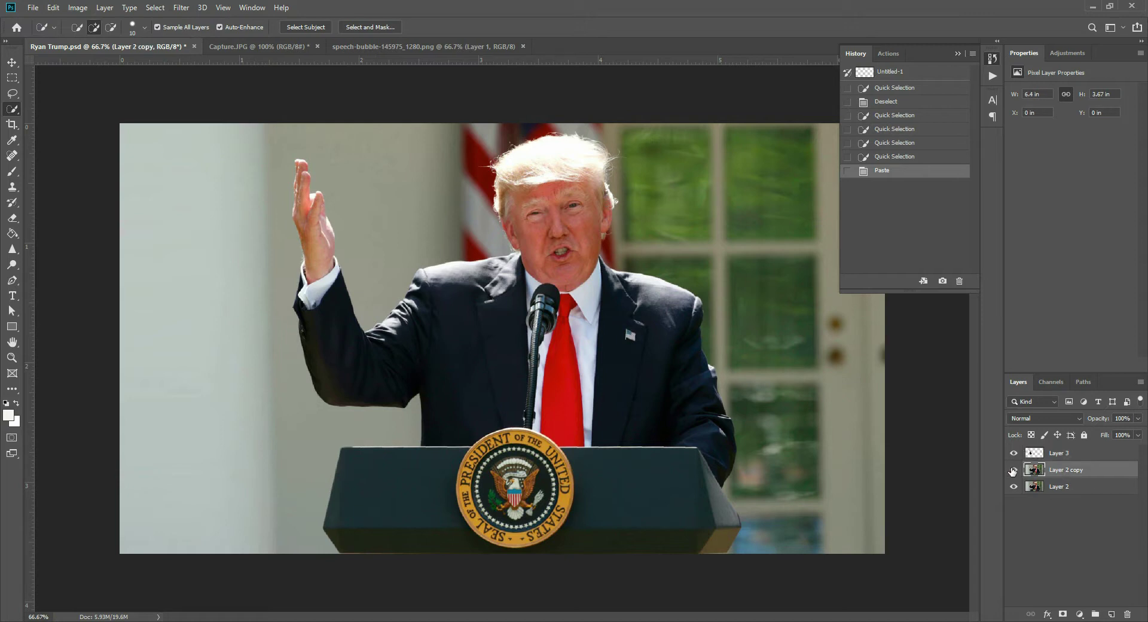
{"action": "left_click", "coordinate": [1014, 470]}
{"action": "left_click", "coordinate": [1014, 486]}
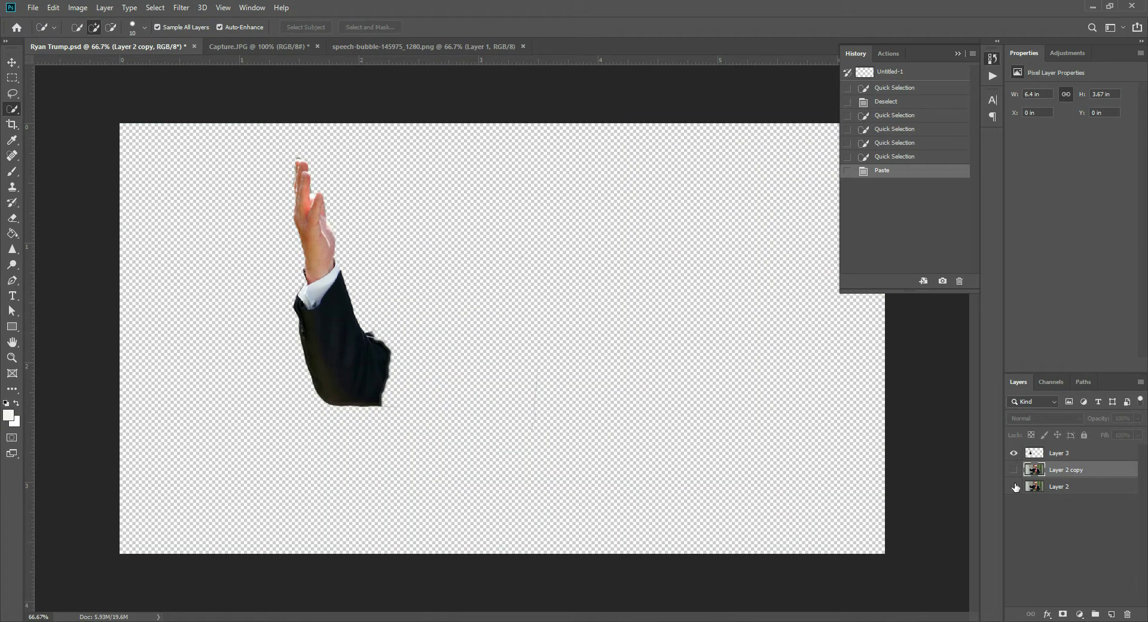
{"action": "left_click", "coordinate": [1014, 487]}
{"action": "left_click", "coordinate": [1015, 470]}
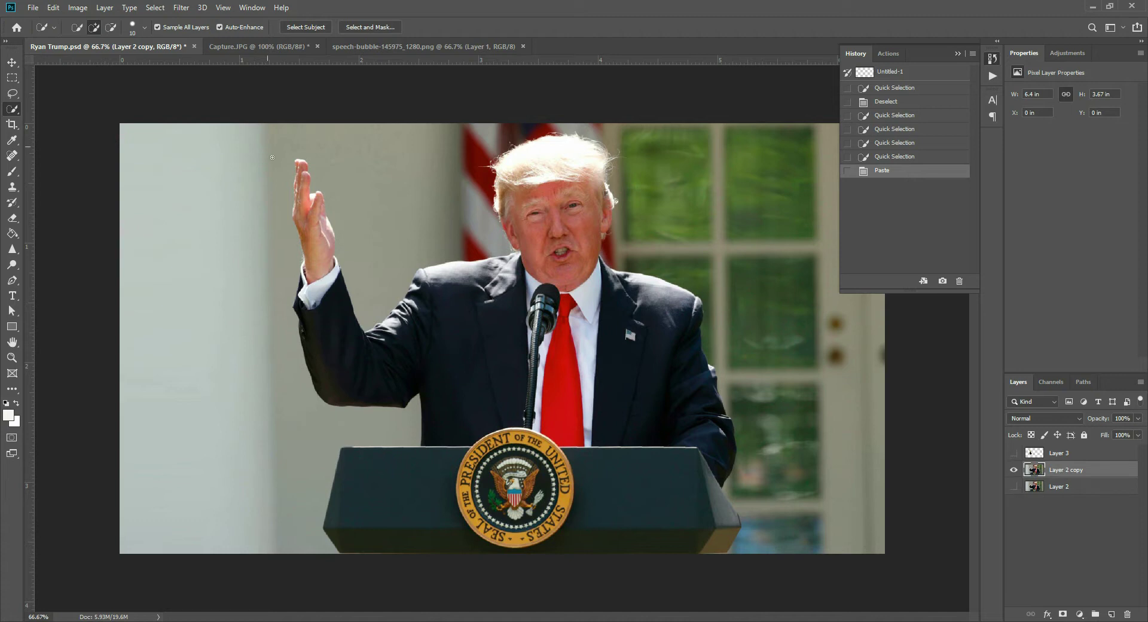
- Paint out the raised hand and forearm on Layer 2 copy with the content-aware Spot Healing Brush
{"action": "left_click", "coordinate": [12, 156]}
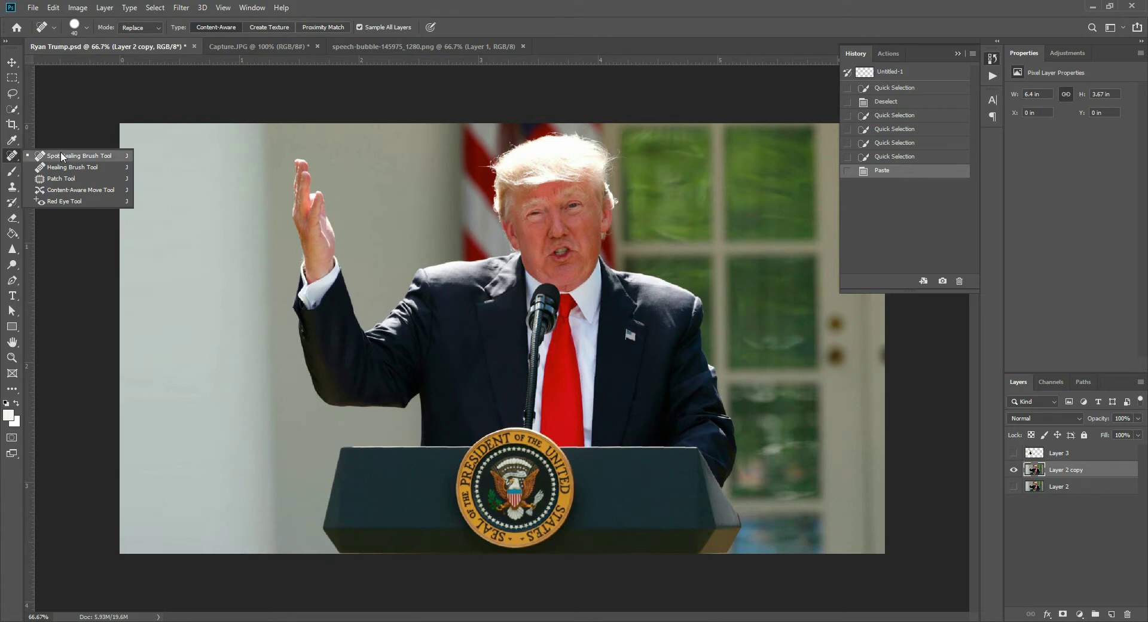
{"action": "left_click", "coordinate": [63, 157]}
{"action": "mouse_move", "coordinate": [299, 157]}
{"action": "left_mouse_down"}
{"action": "mouse_move", "coordinate": [301, 242]}
{"action": "mouse_move", "coordinate": [308, 160]}
{"action": "mouse_move", "coordinate": [302, 207]}
{"action": "mouse_move", "coordinate": [326, 200]}
{"action": "mouse_move", "coordinate": [323, 252]}
{"action": "mouse_move", "coordinate": [345, 242]}
{"action": "mouse_move", "coordinate": [324, 263]}
{"action": "mouse_move", "coordinate": [319, 232]}
{"action": "mouse_move", "coordinate": [328, 223]}
{"action": "mouse_move", "coordinate": [301, 285]}
{"action": "mouse_move", "coordinate": [313, 260]}
{"action": "mouse_move", "coordinate": [340, 262]}
{"action": "mouse_move", "coordinate": [296, 323]}
{"action": "mouse_move", "coordinate": [318, 351]}
{"action": "mouse_move", "coordinate": [330, 265]}
{"action": "mouse_move", "coordinate": [359, 295]}
{"action": "mouse_move", "coordinate": [351, 358]}
{"action": "mouse_move", "coordinate": [321, 402]}
{"action": "mouse_move", "coordinate": [299, 318]}
{"action": "mouse_move", "coordinate": [336, 314]}
{"action": "mouse_move", "coordinate": [331, 332]}
{"action": "mouse_move", "coordinate": [310, 339]}
{"action": "mouse_move", "coordinate": [326, 303]}
{"action": "mouse_move", "coordinate": [362, 282]}
{"action": "mouse_move", "coordinate": [324, 385]}
{"action": "mouse_move", "coordinate": [325, 375]}
{"action": "mouse_move", "coordinate": [338, 410]}
{"action": "mouse_move", "coordinate": [326, 390]}
{"action": "mouse_move", "coordinate": [339, 368]}
{"action": "mouse_move", "coordinate": [330, 216]}
{"action": "left_mouse_up"}
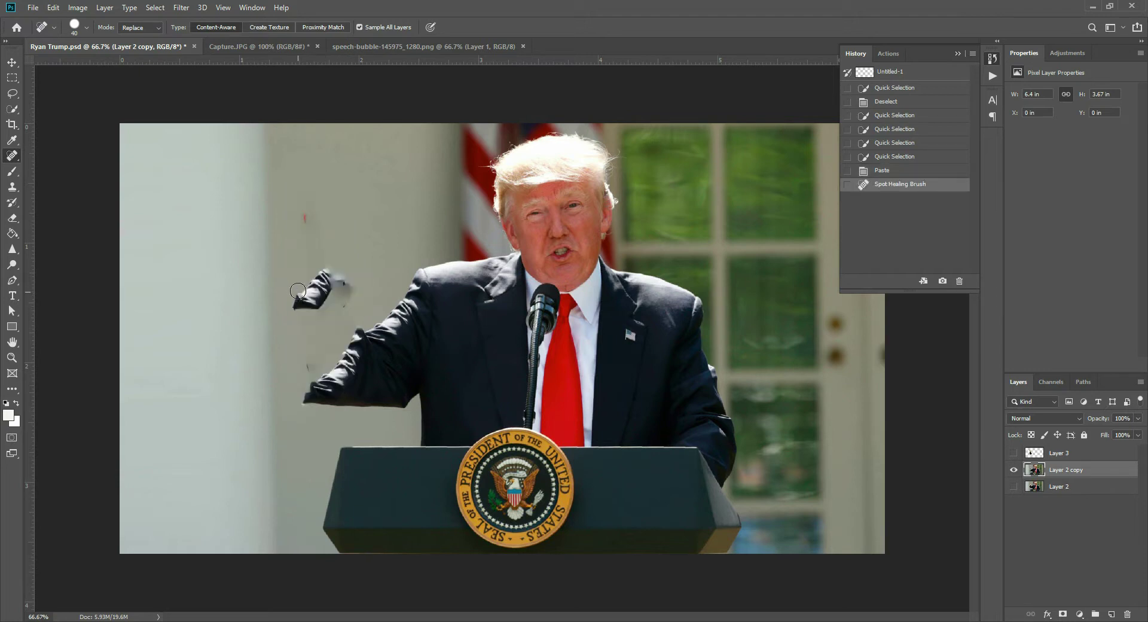
- Enlarge the healing brush and remove the leftover cuff, sleeve fragments and specks from the wall around the arm
{"action": "key", "text": "bracketright"}
{"action": "key", "text": "bracketright"}
{"action": "key", "text": "bracketright"}
{"action": "key", "text": "bracketright"}
{"action": "key", "text": "bracketright"}
{"action": "left_click", "coordinate": [306, 221]}
{"action": "mouse_move", "coordinate": [298, 303]}
{"action": "left_mouse_down"}
{"action": "mouse_move", "coordinate": [346, 273]}
{"action": "mouse_move", "coordinate": [330, 314]}
{"action": "left_mouse_up"}
{"action": "left_click", "coordinate": [308, 368]}
{"action": "left_click_drag", "start_coordinate": [304, 381], "coordinate": [347, 412]}
{"action": "left_click", "coordinate": [350, 320]}
{"action": "left_click", "coordinate": [343, 329]}
{"action": "left_click", "coordinate": [335, 325]}
- Reduce the healing brush to 45 and clean up the upper and lower edges of the remaining sleeve
{"action": "key", "text": "bracketleft"}
{"action": "key", "text": "bracketleft"}
{"action": "key", "text": "bracketleft"}
{"action": "key", "text": "bracketleft"}
{"action": "key", "text": "bracketleft"}
{"action": "left_click_drag", "start_coordinate": [348, 320], "coordinate": [365, 328]}
{"action": "left_click", "coordinate": [359, 329]}
{"action": "mouse_move", "coordinate": [316, 375]}
{"action": "left_mouse_down"}
{"action": "mouse_move", "coordinate": [326, 410]}
{"action": "mouse_move", "coordinate": [318, 396]}
{"action": "mouse_move", "coordinate": [350, 403]}
{"action": "mouse_move", "coordinate": [326, 371]}
{"action": "mouse_move", "coordinate": [327, 389]}
{"action": "mouse_move", "coordinate": [313, 388]}
{"action": "mouse_move", "coordinate": [338, 416]}
{"action": "left_mouse_up"}
{"action": "left_click", "coordinate": [357, 329]}
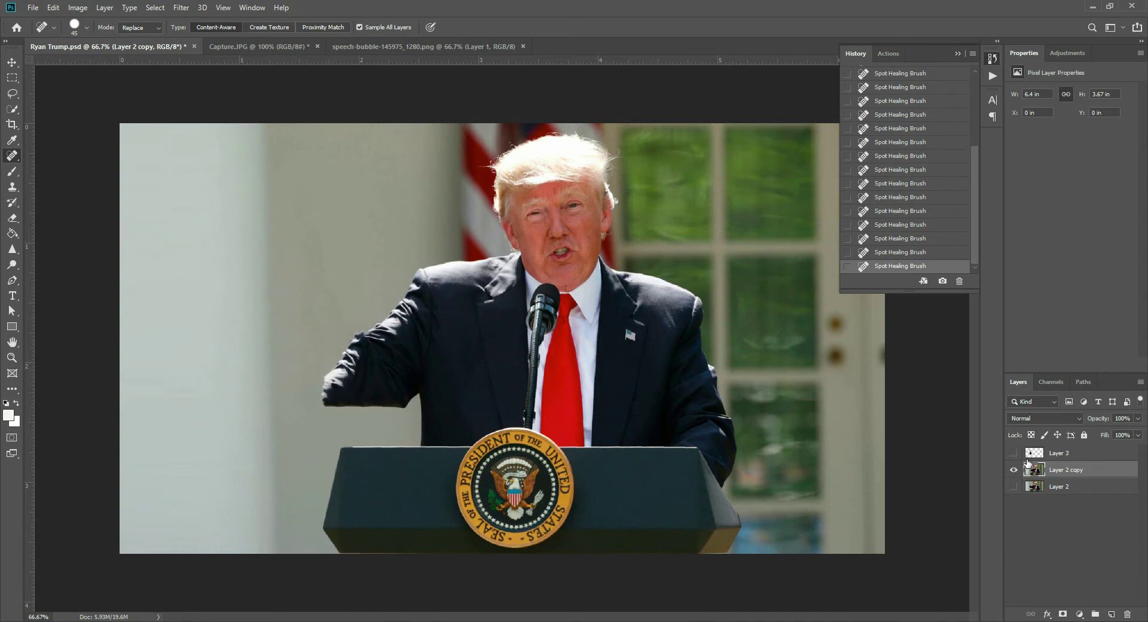
- Show Layer 3, then rotate its arm cutout outward and align it with the remaining sleeve at the elbow
{"action": "left_click", "coordinate": [1014, 453]}
{"action": "left_click", "coordinate": [1014, 454]}
{"action": "left_click", "coordinate": [1013, 453]}
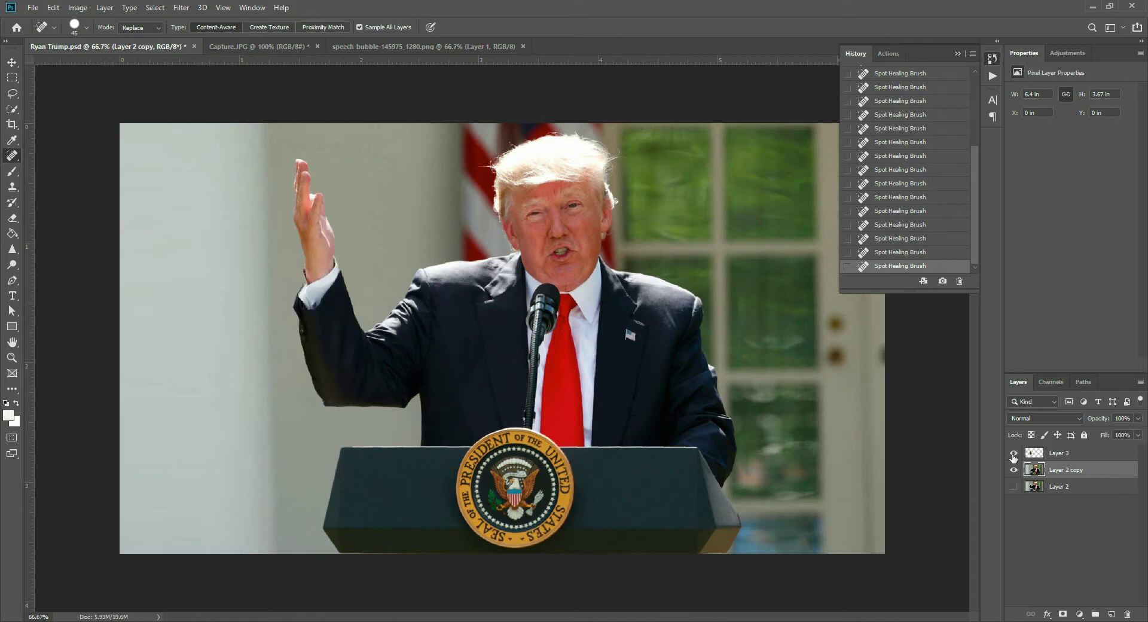
{"action": "left_click", "coordinate": [1065, 456]}
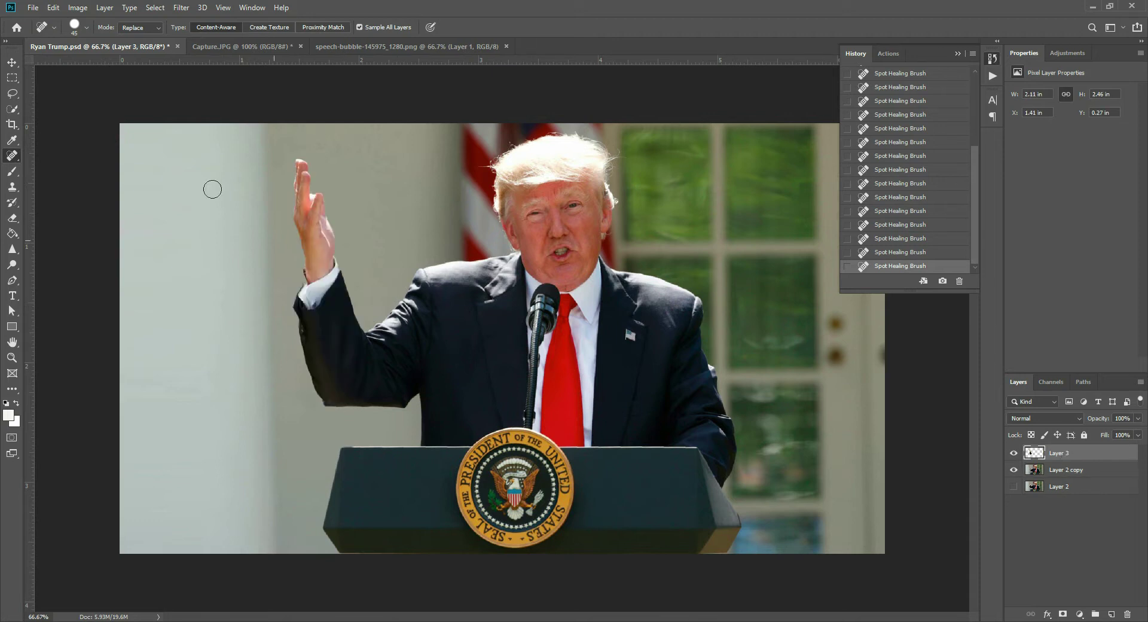
{"action": "left_click", "coordinate": [12, 62]}
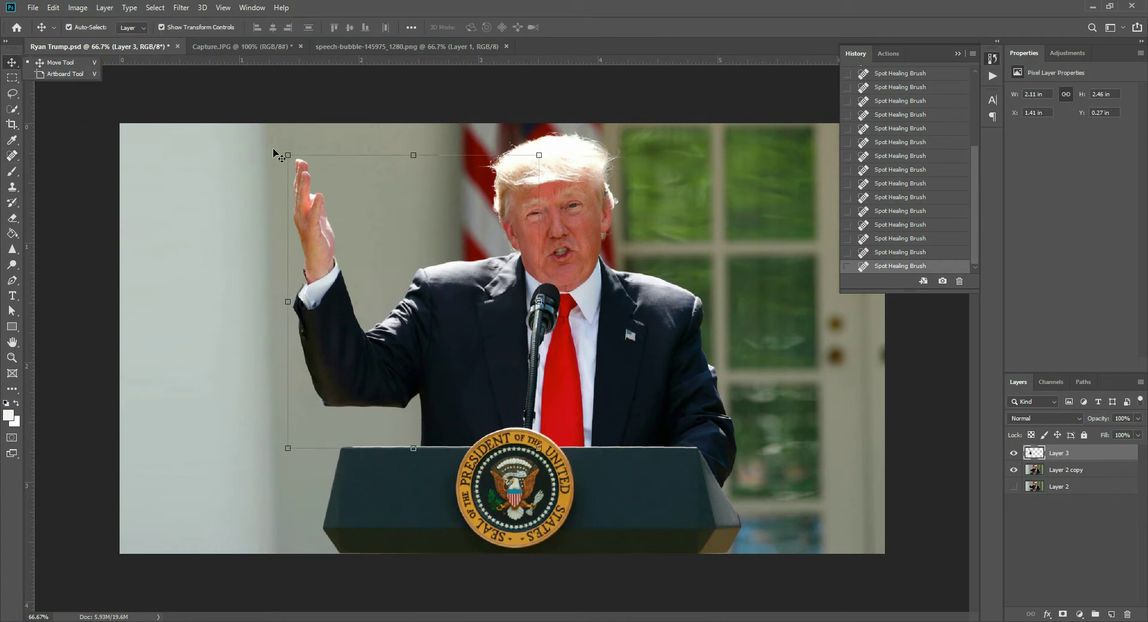
{"action": "left_click_drag", "start_coordinate": [276, 150], "coordinate": [240, 195]}
{"action": "left_click_drag", "start_coordinate": [335, 333], "coordinate": [308, 330]}
{"action": "left_click_drag", "start_coordinate": [212, 181], "coordinate": [211, 189]}
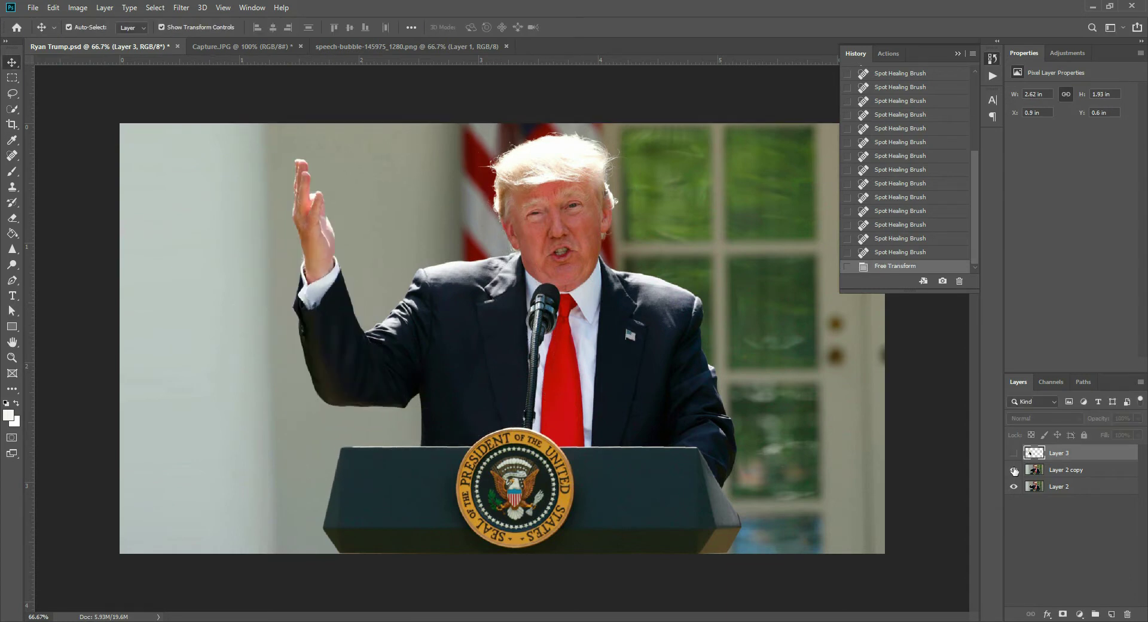
- Make Layer 3 and Layer 2 copy visible and merge them into one layer
{"action": "left_click", "coordinate": [1014, 470]}
{"action": "left_click", "coordinate": [1014, 452]}
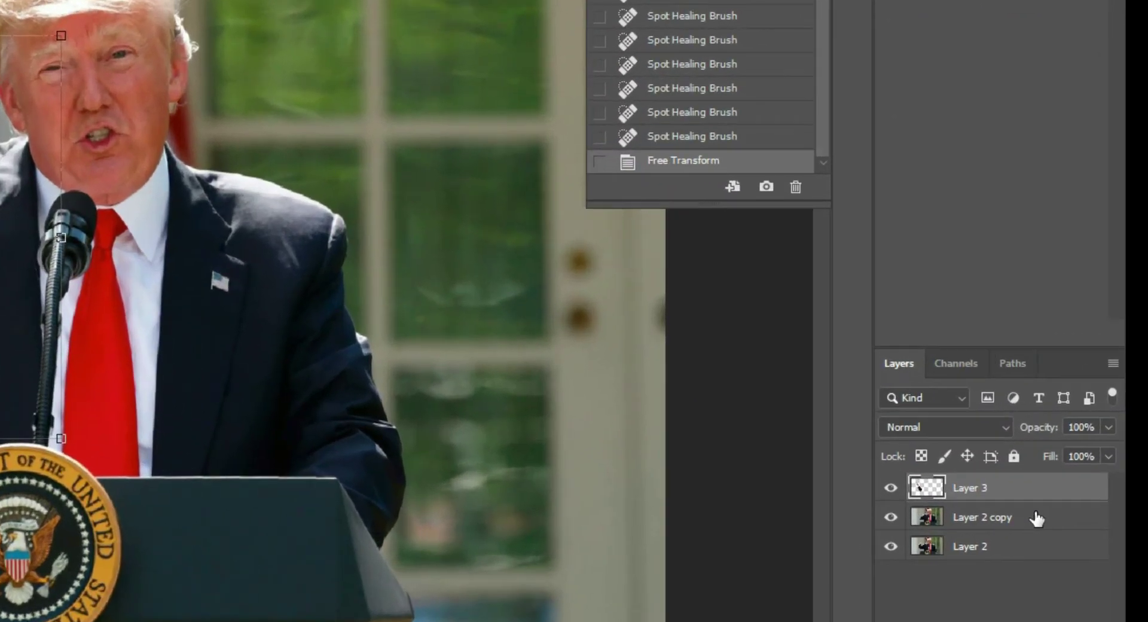
{"action": "left_click", "coordinate": [1036, 518], "text": "shift"}
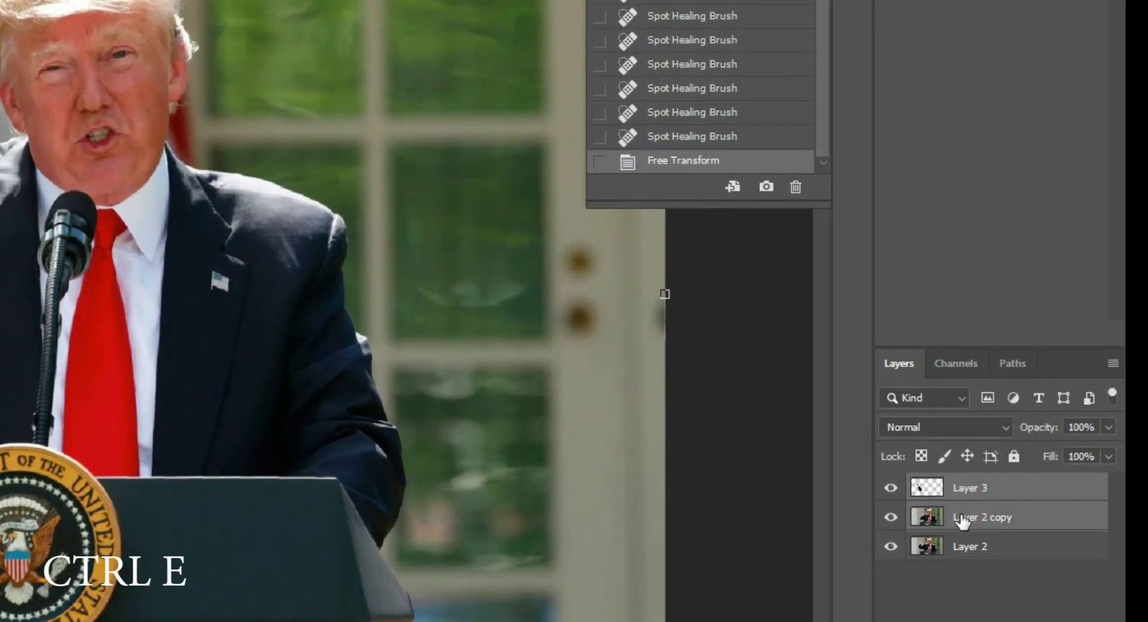
{"action": "left_click", "coordinate": [1113, 363]}
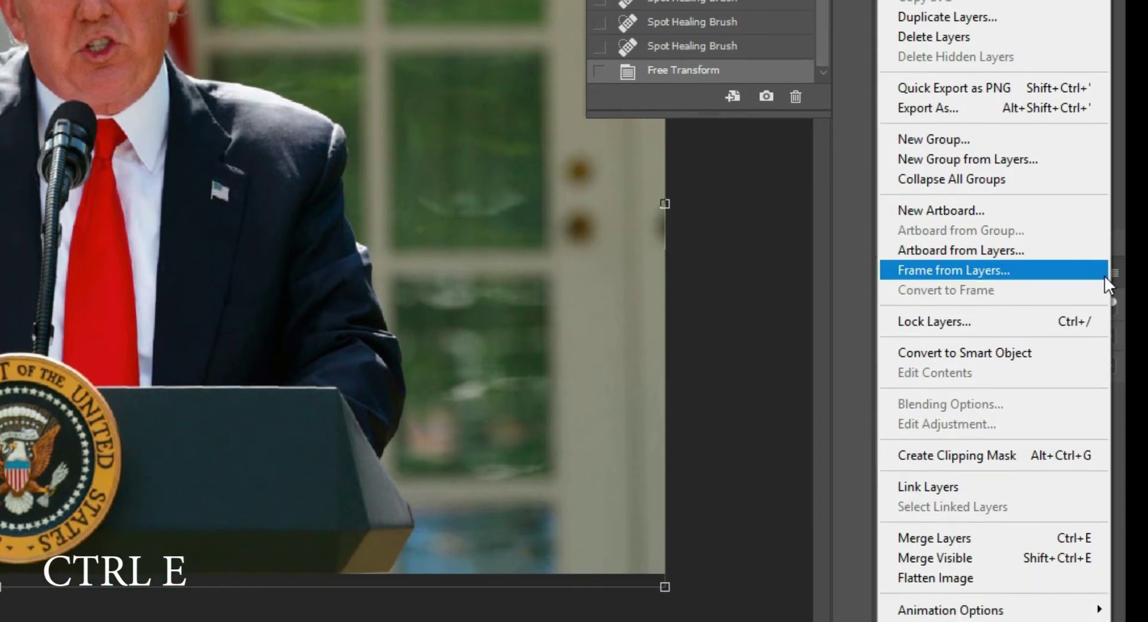
{"action": "left_click", "coordinate": [996, 537]}
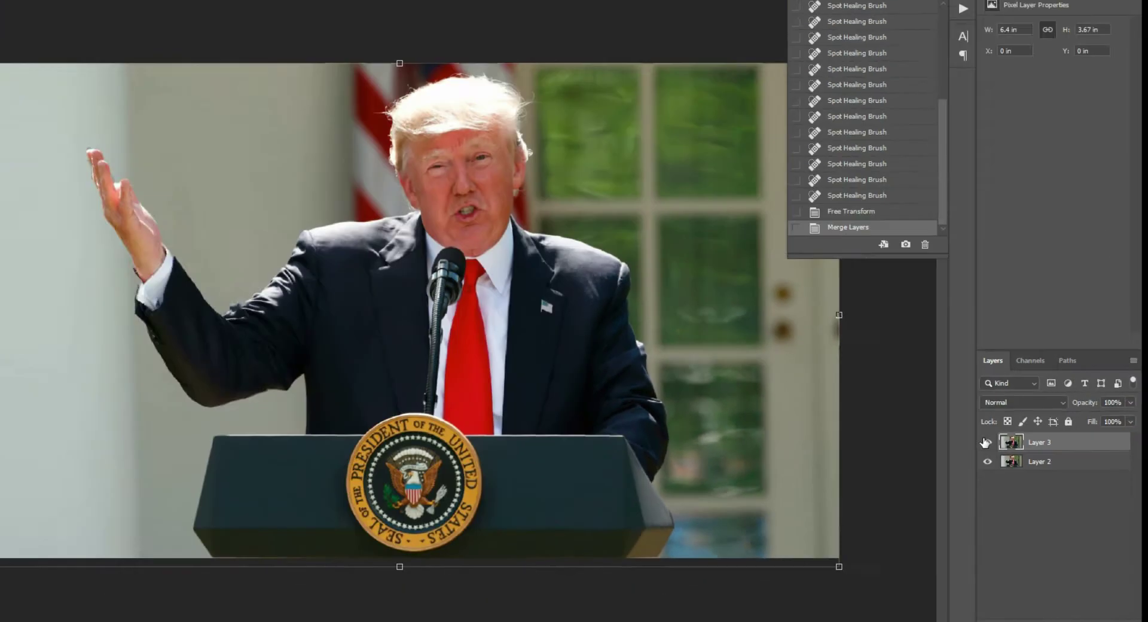
- Compare the original and lowered arm poses by toggling the merged layer's visibility
{"action": "left_click", "coordinate": [986, 443]}
{"action": "left_click", "coordinate": [986, 443]}
{"action": "left_click", "coordinate": [986, 443]}
{"action": "left_click", "coordinate": [986, 444]}
{"action": "left_click", "coordinate": [1010, 460]}
{"action": "left_click", "coordinate": [1010, 459]}
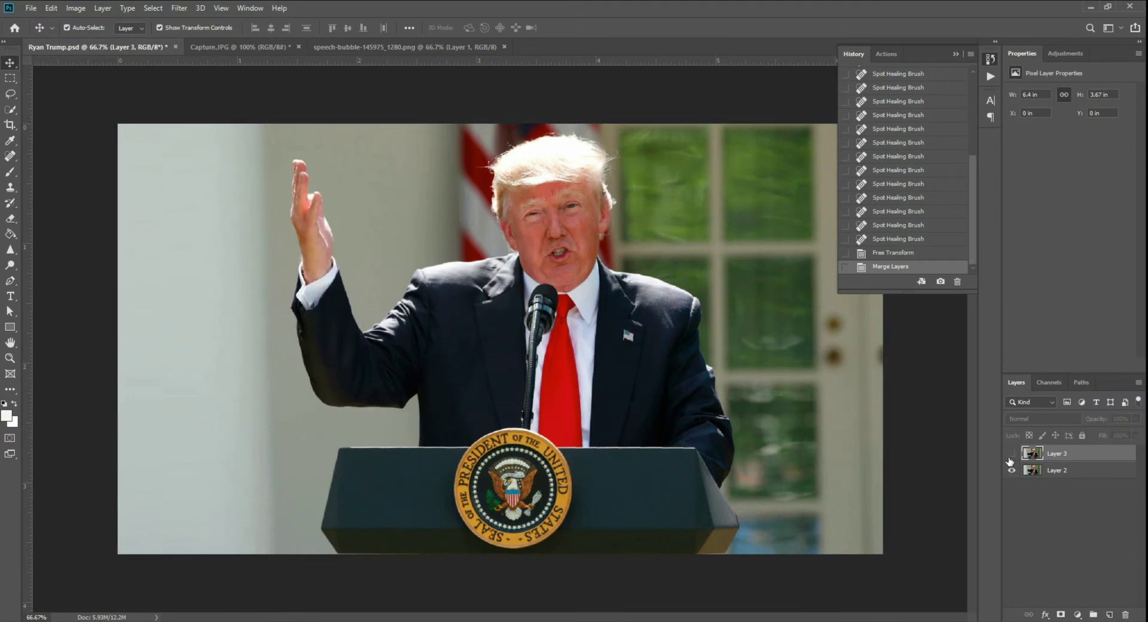
{"action": "left_click", "coordinate": [1011, 458]}
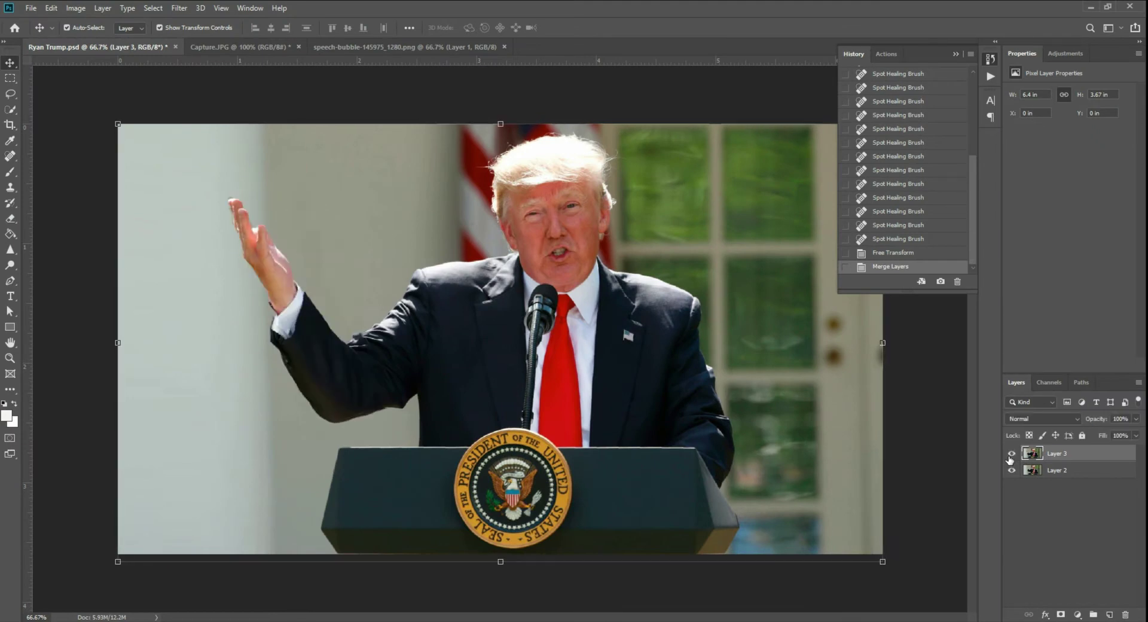
- In Capture.JPG, select the tiled wall around the man's head and shoulders with Quick Selection
{"action": "left_click", "coordinate": [249, 51]}
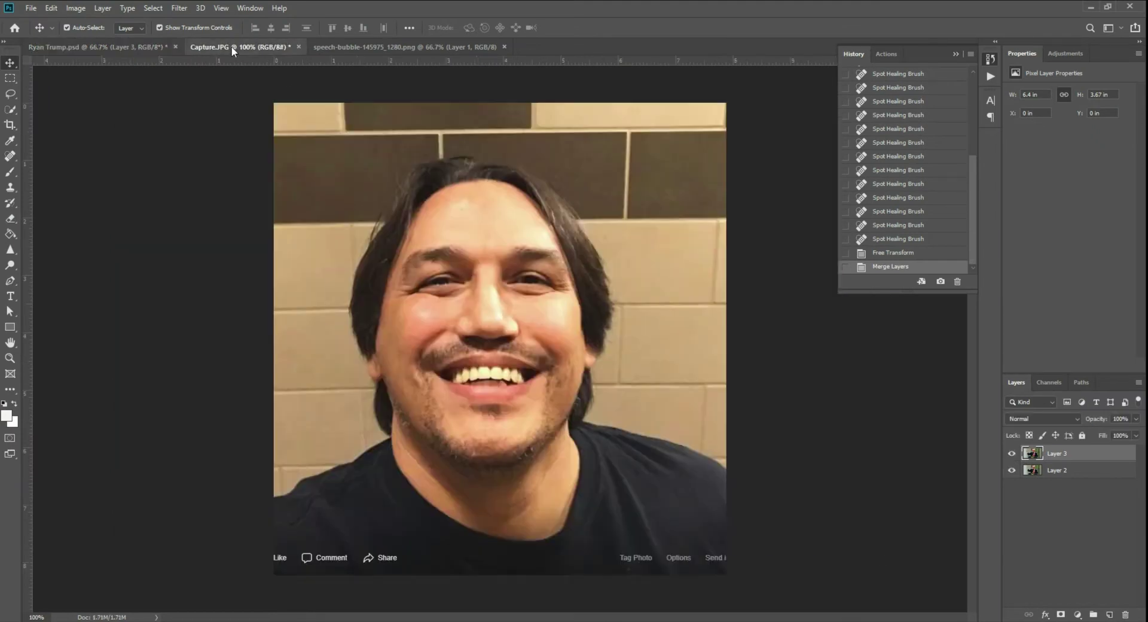
{"action": "left_click", "coordinate": [14, 108]}
{"action": "mouse_move", "coordinate": [314, 152]}
{"action": "left_mouse_down"}
{"action": "mouse_move", "coordinate": [393, 125]}
{"action": "mouse_move", "coordinate": [521, 113]}
{"action": "mouse_move", "coordinate": [645, 191]}
{"action": "left_mouse_up"}
{"action": "left_click_drag", "start_coordinate": [675, 378], "coordinate": [672, 414]}
{"action": "mouse_move", "coordinate": [315, 200]}
{"action": "left_mouse_down"}
{"action": "mouse_move", "coordinate": [300, 225]}
{"action": "mouse_move", "coordinate": [281, 413]}
{"action": "left_mouse_up"}
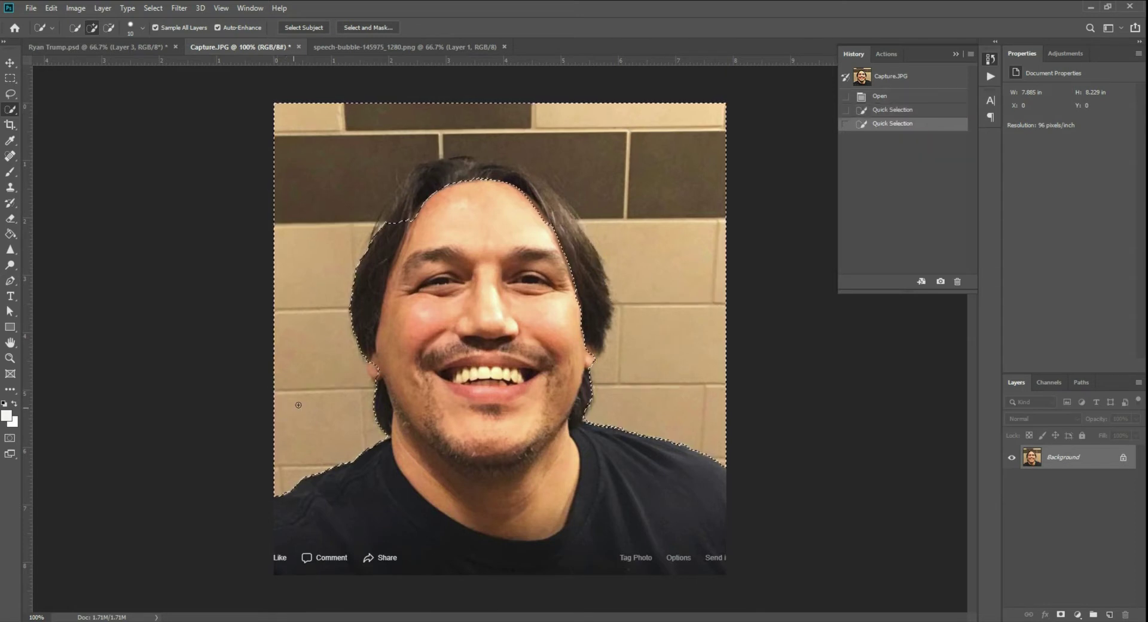
- Subtract the hair on the crown and both sides from the wall selection, and convert the locked Background into an editable layer
{"action": "key", "text": "alt"}
{"action": "left_click_drag", "start_coordinate": [438, 175], "coordinate": [492, 186]}
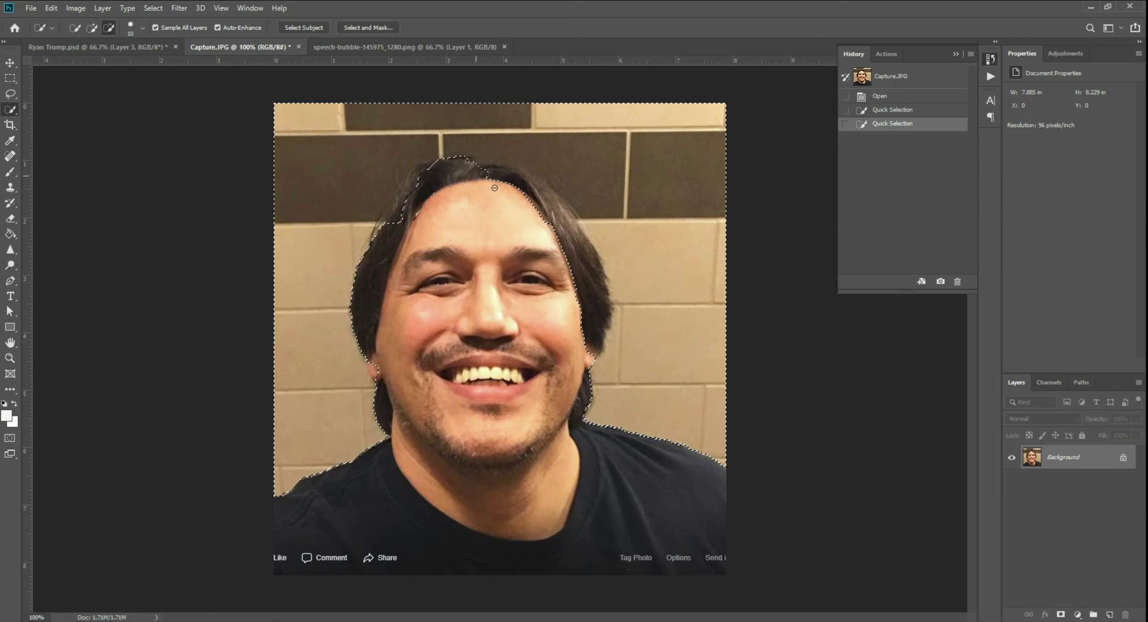
{"action": "left_click_drag", "start_coordinate": [566, 245], "coordinate": [583, 327]}
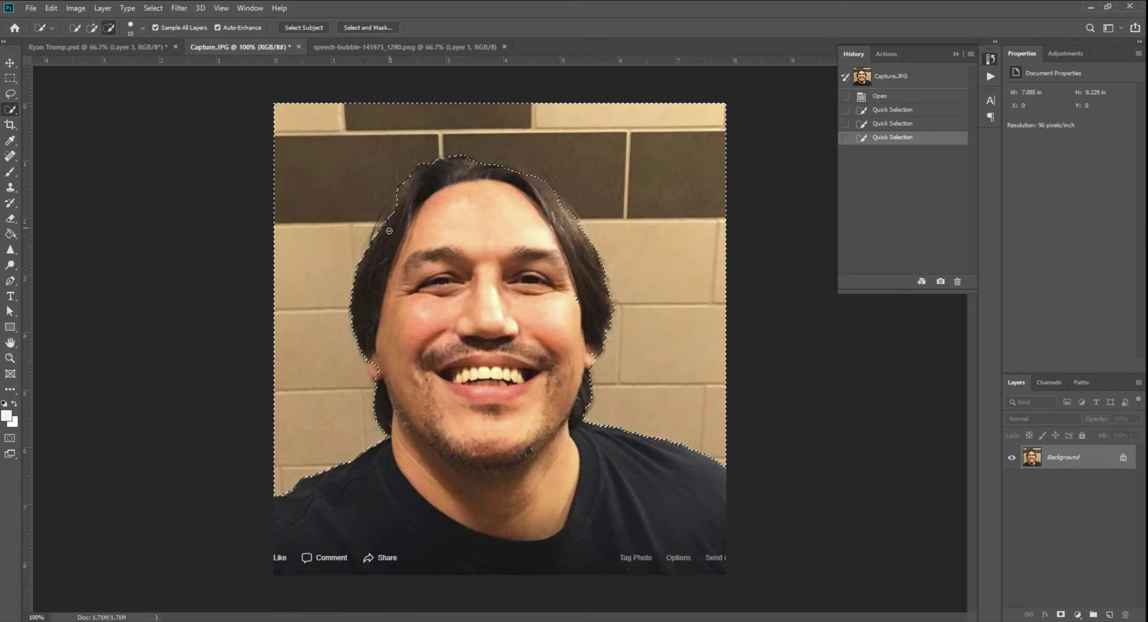
{"action": "mouse_move", "coordinate": [413, 191]}
{"action": "left_mouse_down"}
{"action": "mouse_move", "coordinate": [389, 223]}
{"action": "mouse_move", "coordinate": [402, 276]}
{"action": "left_mouse_up"}
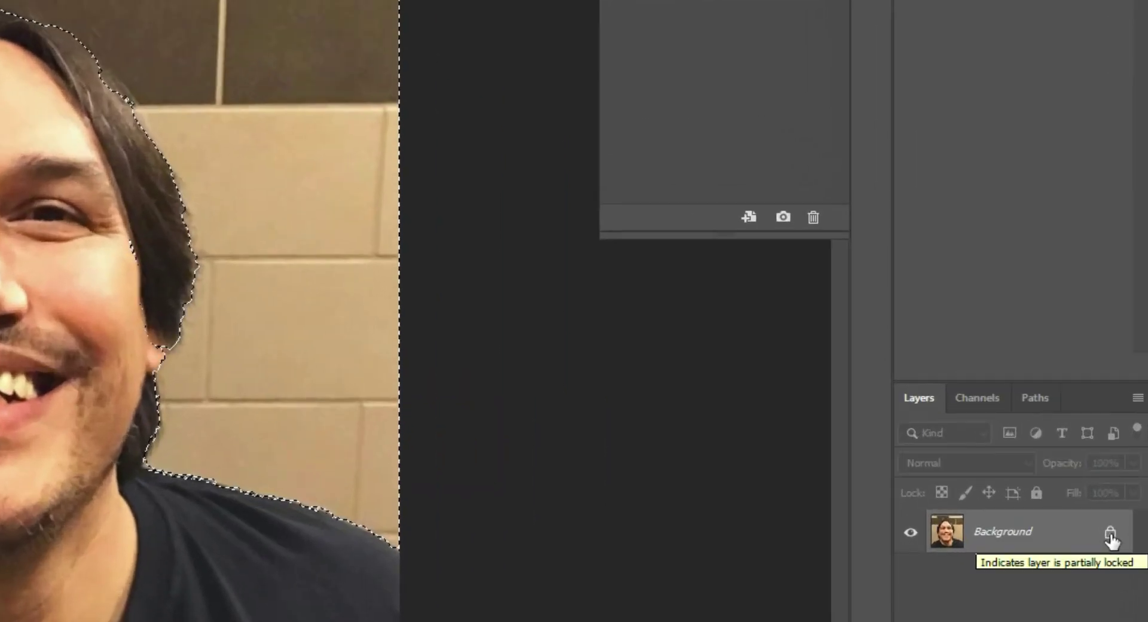
{"action": "left_click", "coordinate": [1110, 534]}
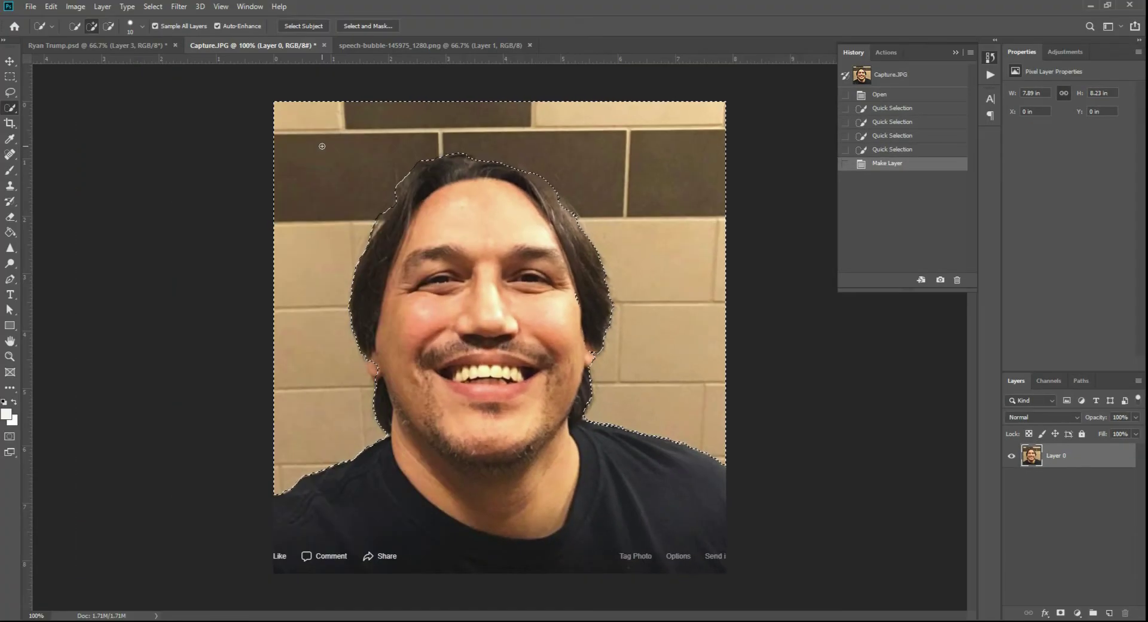
- Try deleting the selected wall from the portrait layer and undo the deletion
{"action": "key", "text": "Delete"}
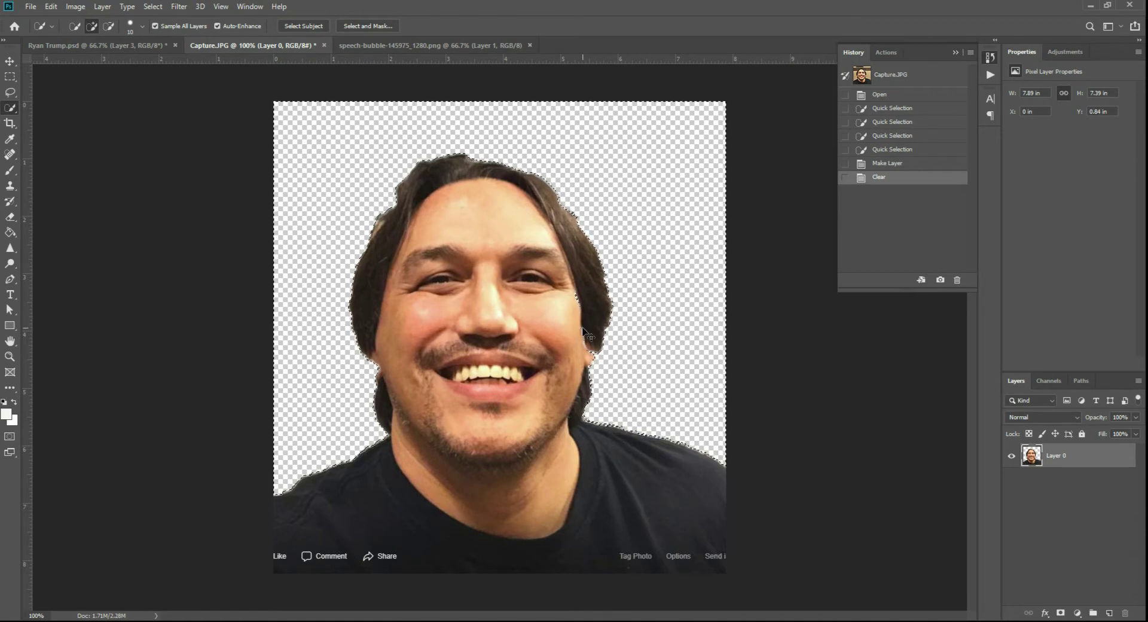
{"action": "key", "text": "ctrl+z"}
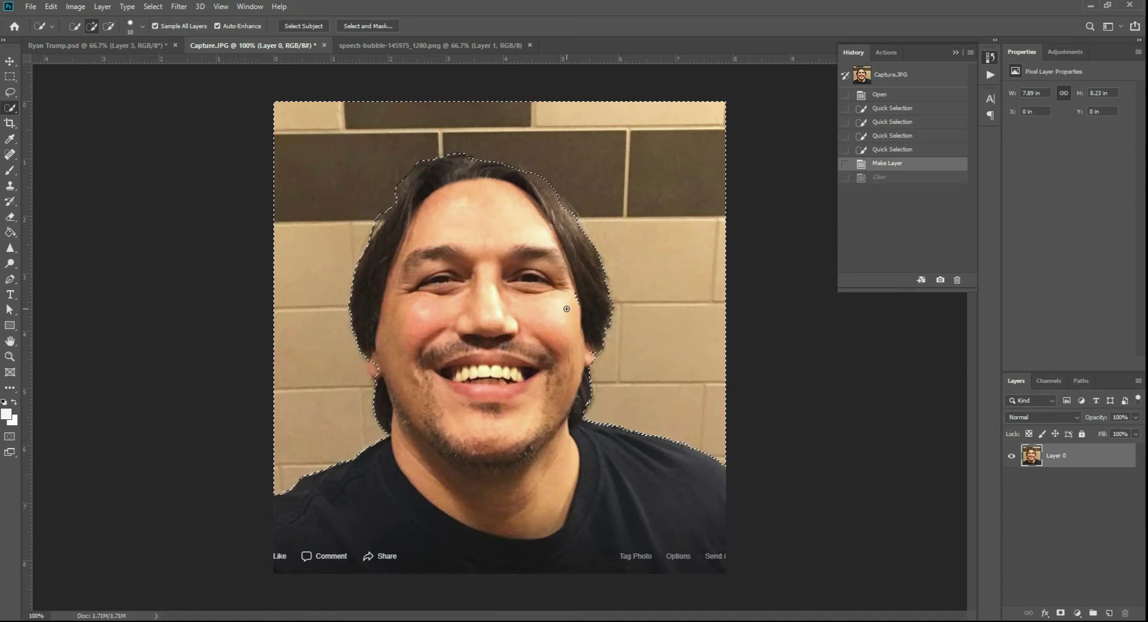
- Subtract the stray area between the man's cheek and hair from the wall selection
{"action": "key", "text": "alt"}
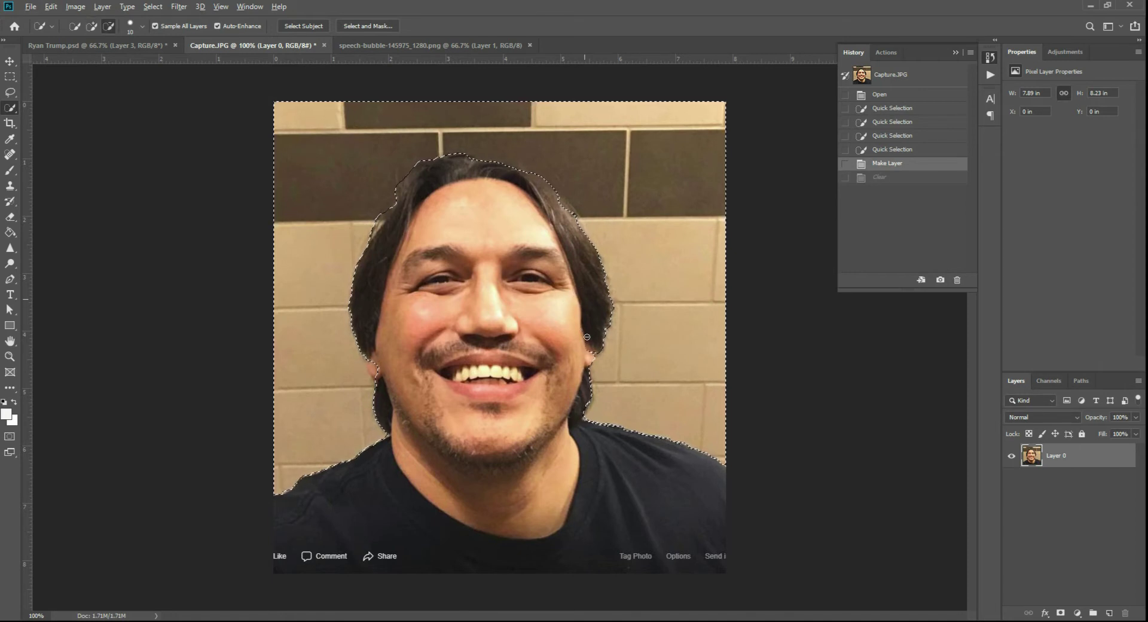
{"action": "left_click", "coordinate": [564, 214], "text": "alt"}
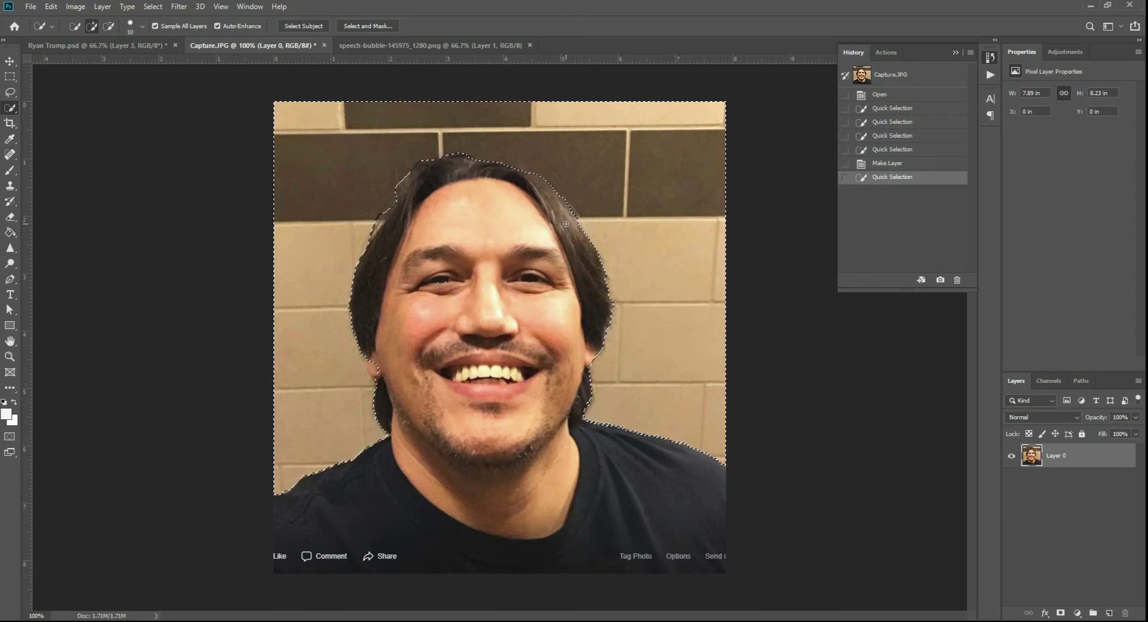
- Delete the selected wall from the portrait, deselect, and erase the shoulders and lower shirt below the neck
{"action": "key", "text": "Delete"}
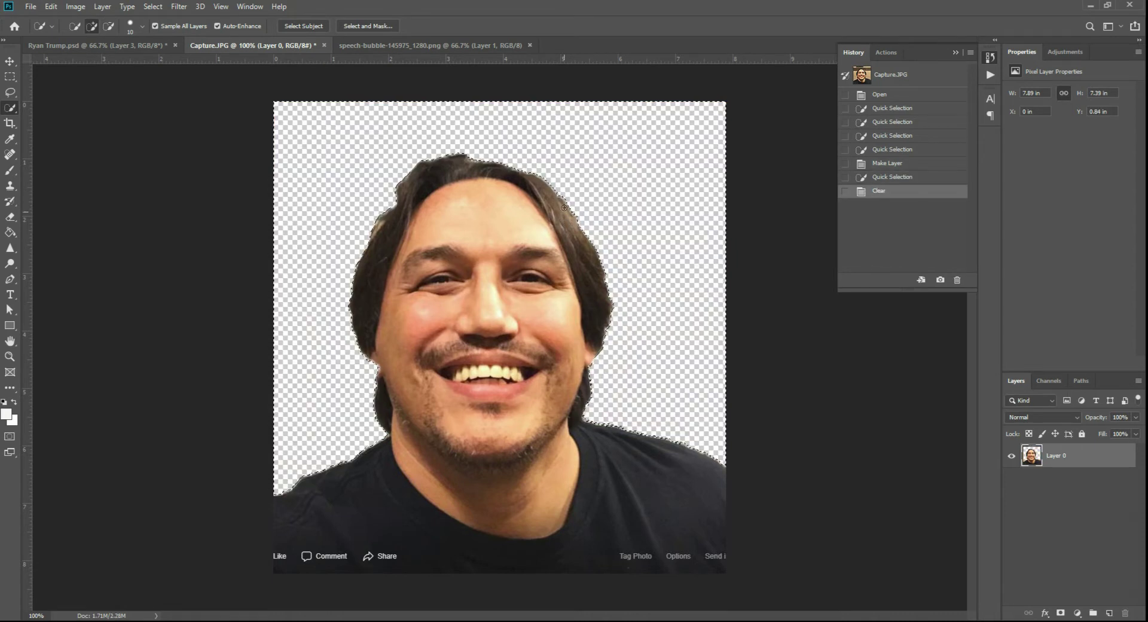
{"action": "key", "text": "ctrl+d"}
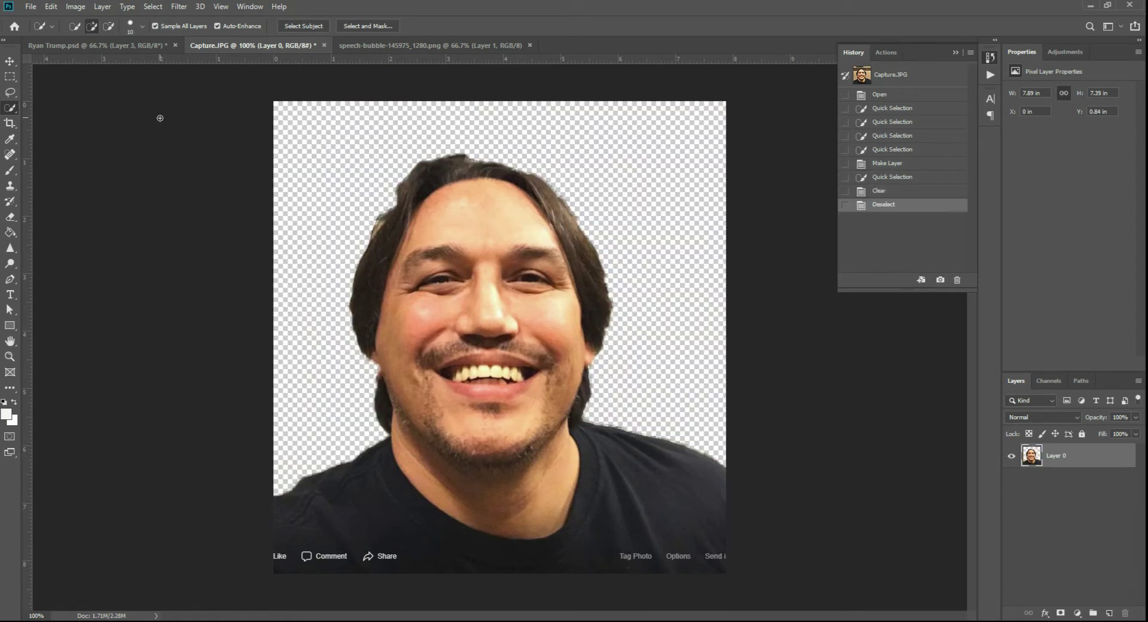
{"action": "left_click", "coordinate": [11, 219]}
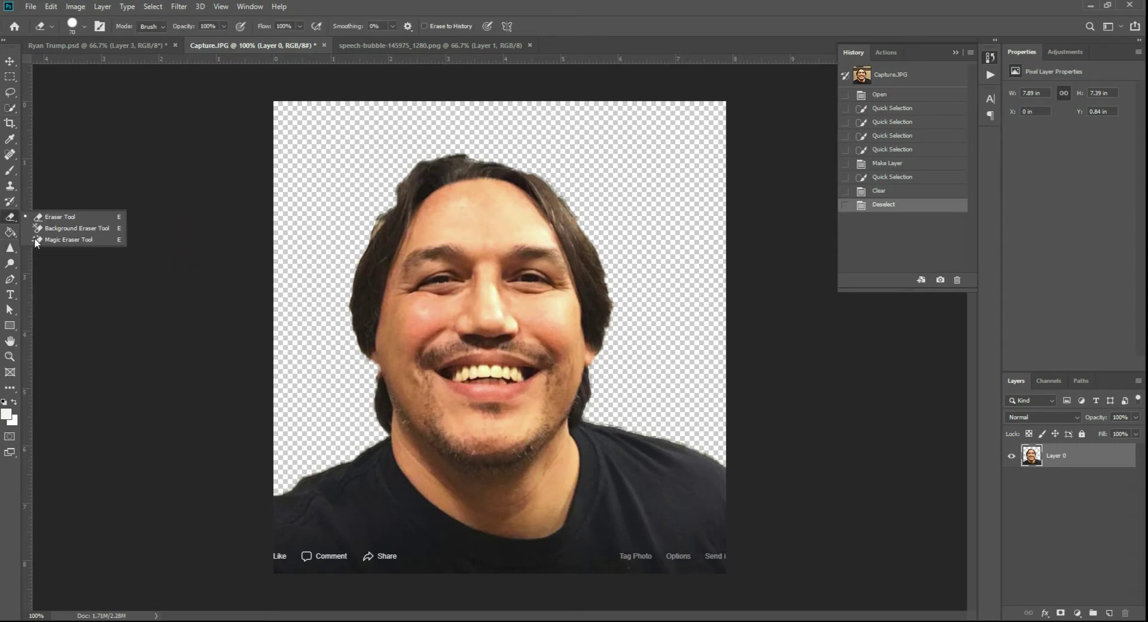
{"action": "mouse_move", "coordinate": [303, 464]}
{"action": "left_mouse_down"}
{"action": "mouse_move", "coordinate": [348, 572]}
{"action": "mouse_move", "coordinate": [291, 494]}
{"action": "mouse_move", "coordinate": [267, 499]}
{"action": "mouse_move", "coordinate": [293, 466]}
{"action": "mouse_move", "coordinate": [324, 473]}
{"action": "mouse_move", "coordinate": [317, 535]}
{"action": "mouse_move", "coordinate": [367, 568]}
{"action": "mouse_move", "coordinate": [668, 573]}
{"action": "mouse_move", "coordinate": [742, 525]}
{"action": "mouse_move", "coordinate": [717, 569]}
{"action": "mouse_move", "coordinate": [737, 505]}
{"action": "mouse_move", "coordinate": [715, 458]}
{"action": "mouse_move", "coordinate": [651, 616]}
{"action": "mouse_move", "coordinate": [708, 614]}
{"action": "mouse_move", "coordinate": [721, 485]}
{"action": "mouse_move", "coordinate": [650, 433]}
{"action": "mouse_move", "coordinate": [628, 428]}
{"action": "mouse_move", "coordinate": [619, 563]}
{"action": "mouse_move", "coordinate": [281, 499]}
{"action": "mouse_move", "coordinate": [326, 442]}
{"action": "mouse_move", "coordinate": [367, 546]}
{"action": "mouse_move", "coordinate": [340, 455]}
{"action": "mouse_move", "coordinate": [308, 583]}
{"action": "mouse_move", "coordinate": [654, 589]}
{"action": "mouse_move", "coordinate": [612, 577]}
{"action": "mouse_move", "coordinate": [625, 510]}
{"action": "mouse_move", "coordinate": [584, 560]}
{"action": "mouse_move", "coordinate": [619, 492]}
{"action": "mouse_move", "coordinate": [611, 426]}
{"action": "mouse_move", "coordinate": [629, 470]}
{"action": "mouse_move", "coordinate": [620, 529]}
{"action": "left_mouse_up"}
- Copy the cut-out head into Ryan Trump.psd and move it over the speaker's raised hand
{"action": "key", "text": "v"}
{"action": "key", "text": "ctrl+c"}
{"action": "left_click", "coordinate": [123, 46]}
{"action": "key", "text": "ctrl+v"}
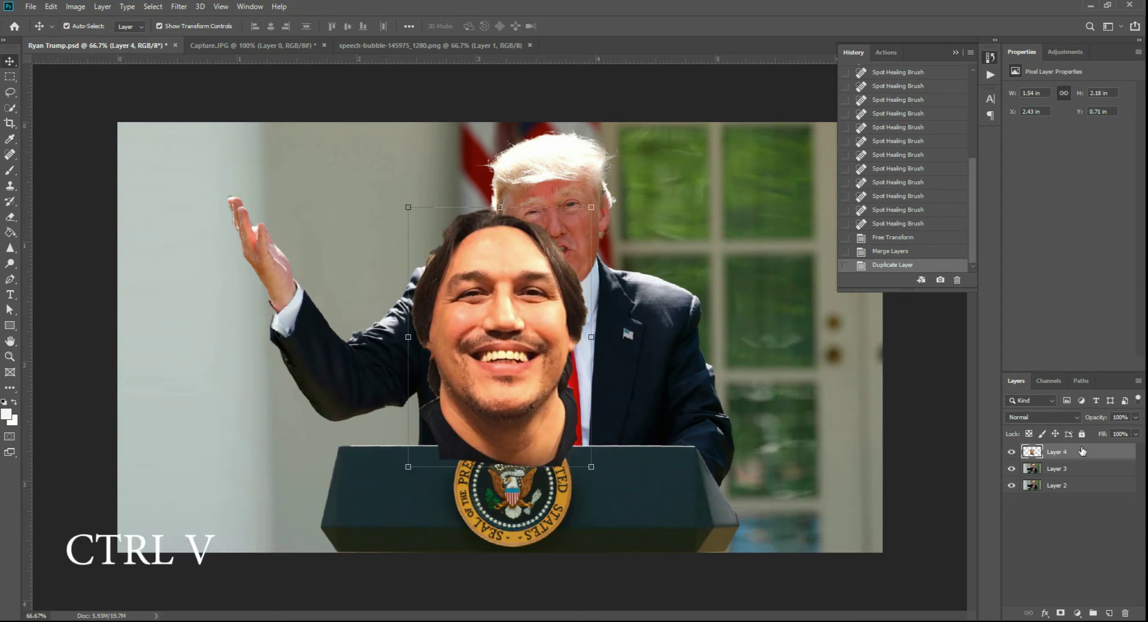
{"action": "left_click_drag", "start_coordinate": [515, 303], "coordinate": [273, 223]}
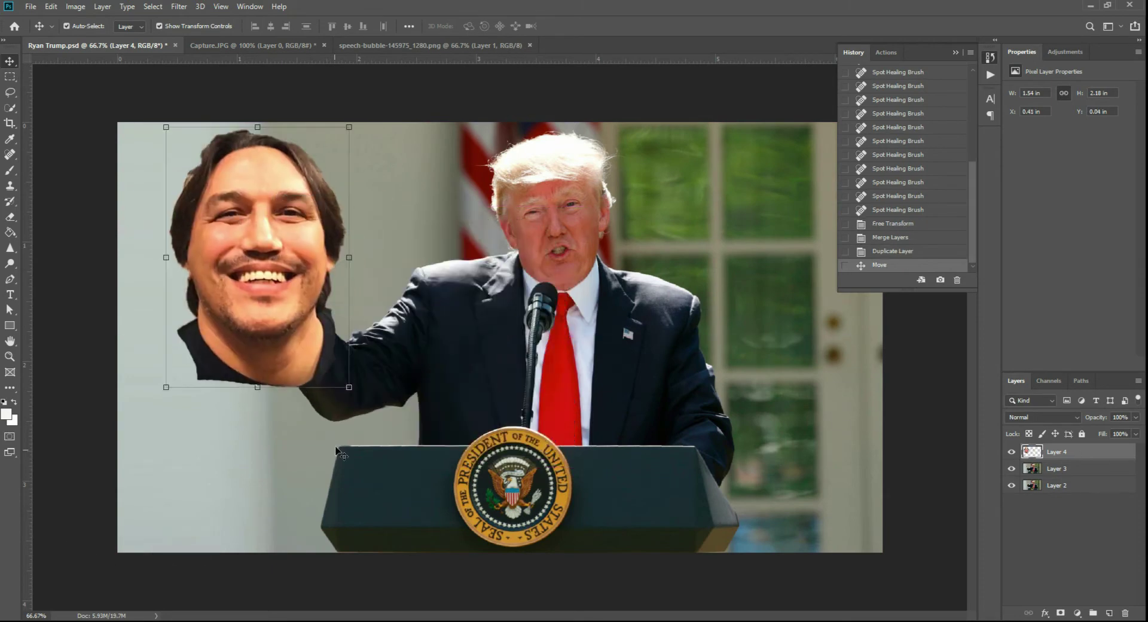
- Scale the head down to about 1.21 by 1.42 in and tilt it clockwise so its neck sits on the hand
{"action": "left_click_drag", "start_coordinate": [356, 399], "coordinate": [384, 339]}
{"action": "left_click_drag", "start_coordinate": [314, 294], "coordinate": [304, 286]}
{"action": "left_click_drag", "start_coordinate": [249, 233], "coordinate": [262, 234]}
{"action": "mouse_move", "coordinate": [334, 294]}
{"action": "left_mouse_down"}
{"action": "mouse_move", "coordinate": [324, 259]}
{"action": "mouse_move", "coordinate": [311, 272]}
{"action": "mouse_move", "coordinate": [302, 257]}
{"action": "mouse_move", "coordinate": [336, 293]}
{"action": "mouse_move", "coordinate": [348, 289]}
{"action": "left_mouse_up"}
{"action": "left_click_drag", "start_coordinate": [265, 255], "coordinate": [264, 257]}
{"action": "key", "text": "Return"}
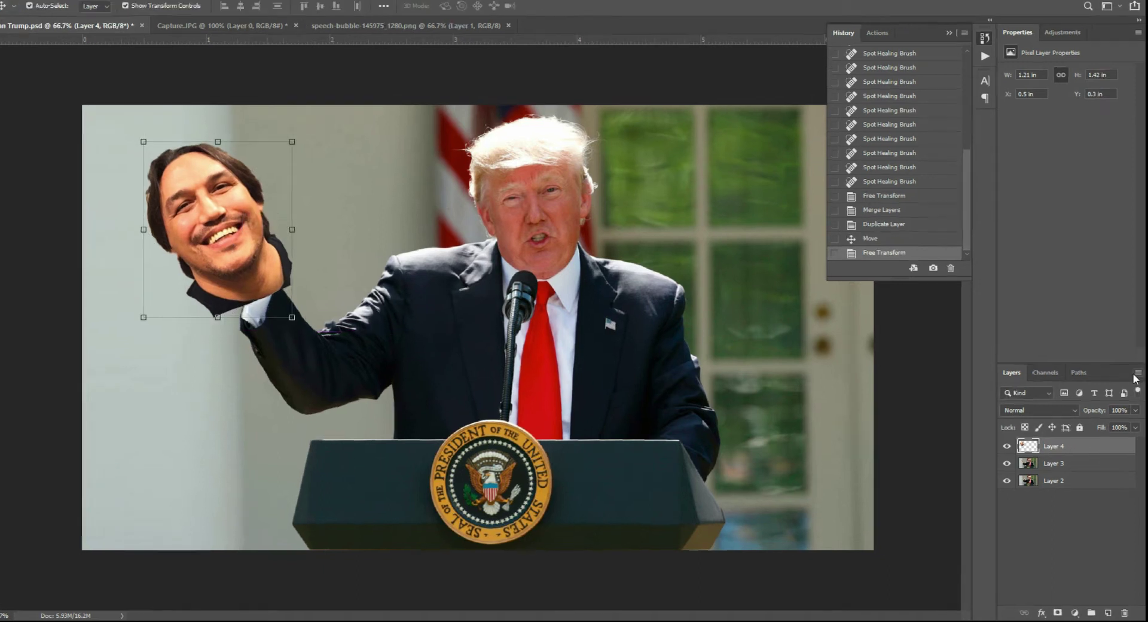
- Duplicate the head layer, Layer 4, and place the copy directly above Layer 2
{"action": "left_click", "coordinate": [1136, 372]}
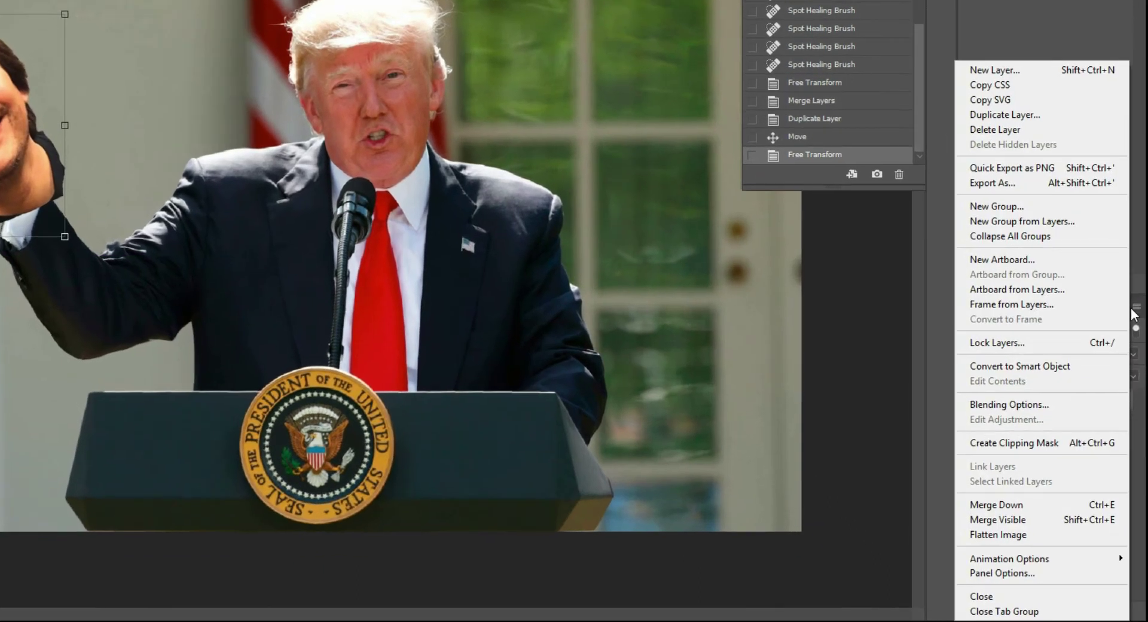
{"action": "left_click", "coordinate": [1054, 120]}
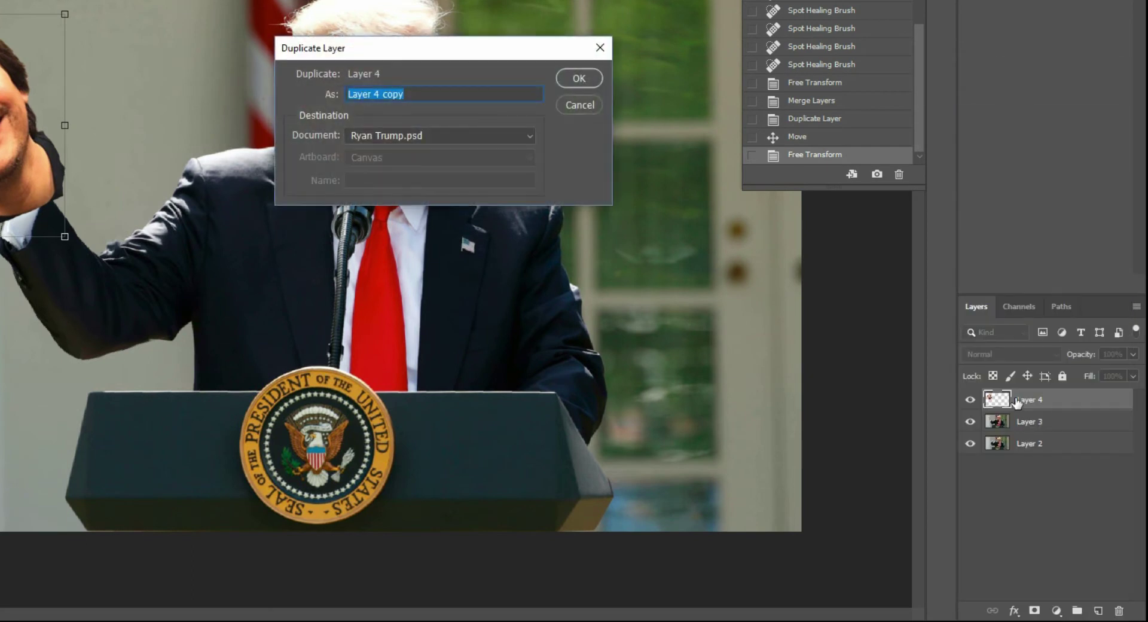
{"action": "left_click", "coordinate": [571, 78]}
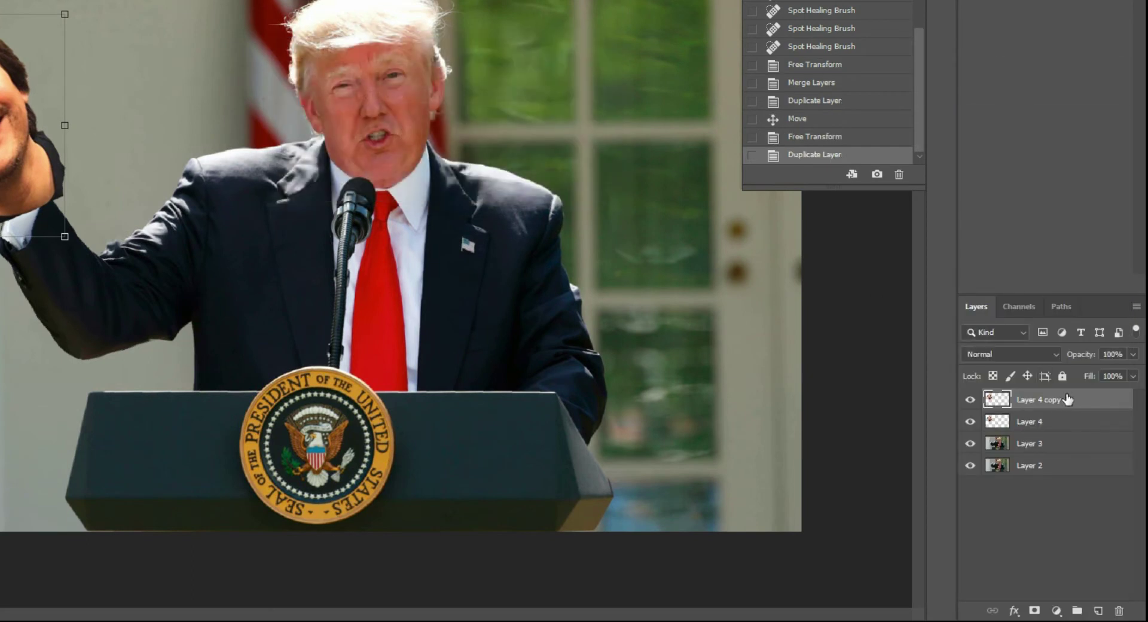
{"action": "left_click_drag", "start_coordinate": [1079, 400], "coordinate": [1074, 448]}
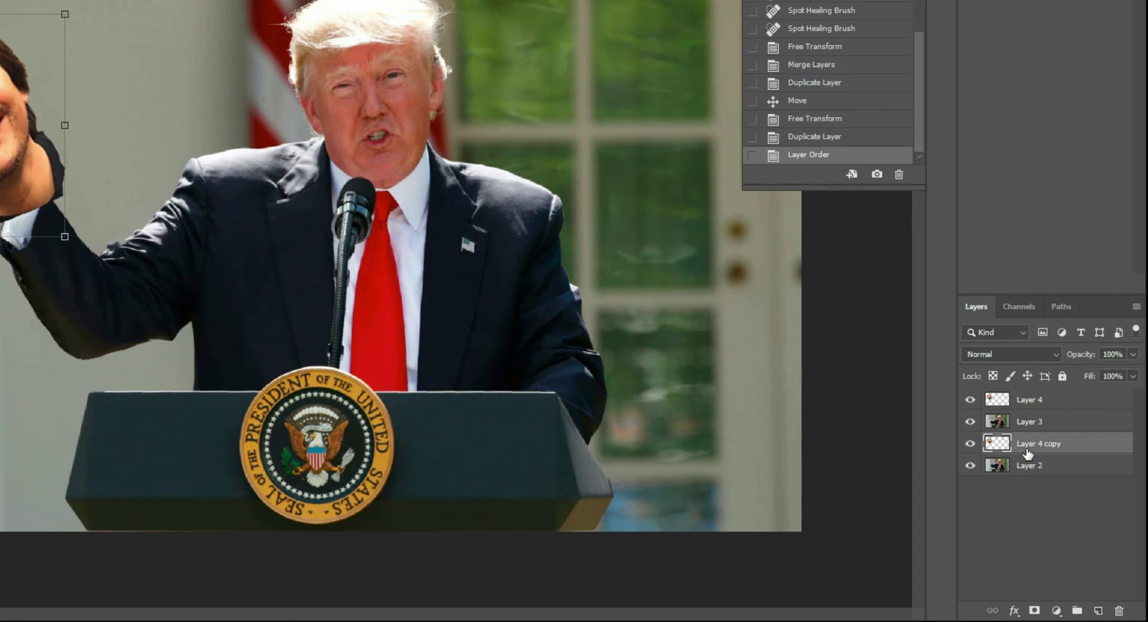
- Hide Layer 4 copy and Layer 2, and merge Layer 4 with Layer 3
{"action": "left_click", "coordinate": [969, 445]}
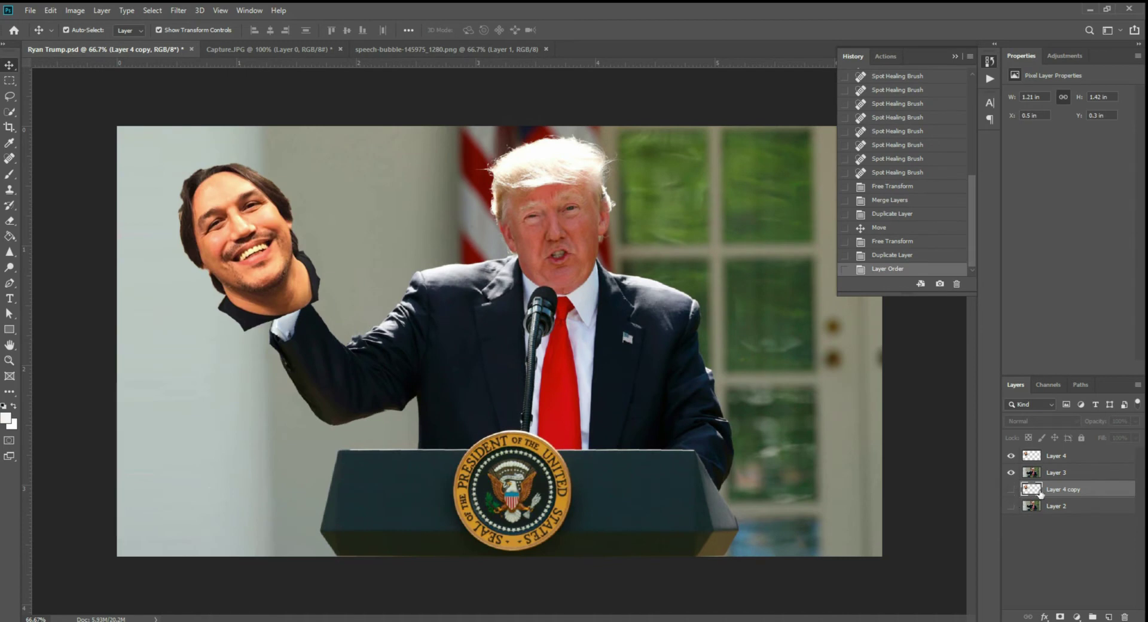
{"action": "left_click", "coordinate": [1077, 478]}
{"action": "left_click", "coordinate": [1089, 460], "text": "shift"}
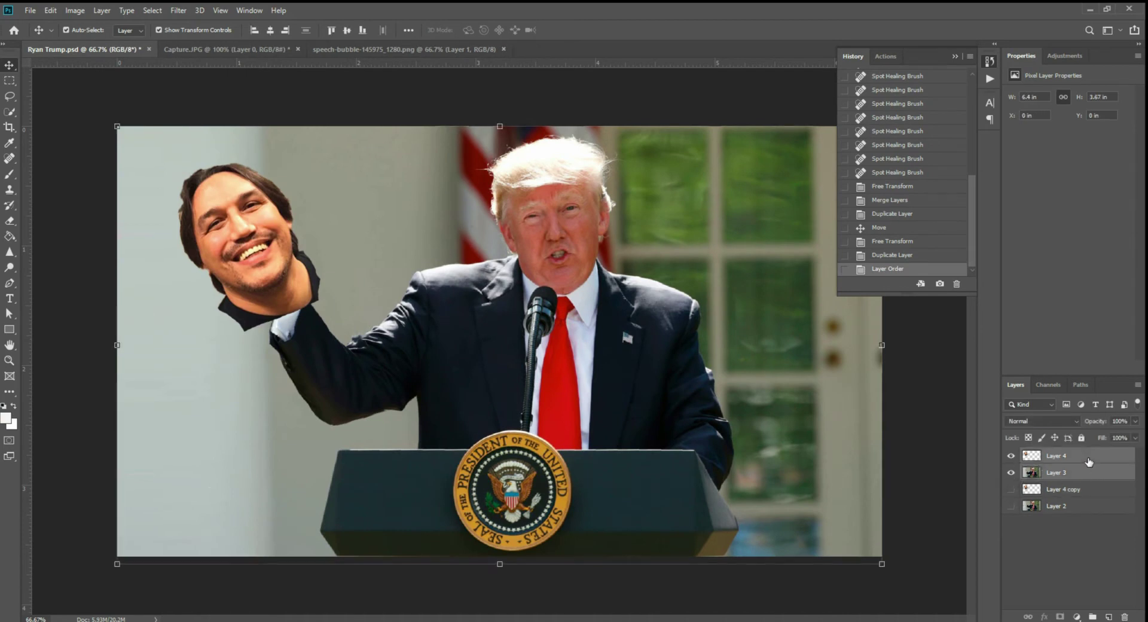
{"action": "left_click", "coordinate": [1138, 384]}
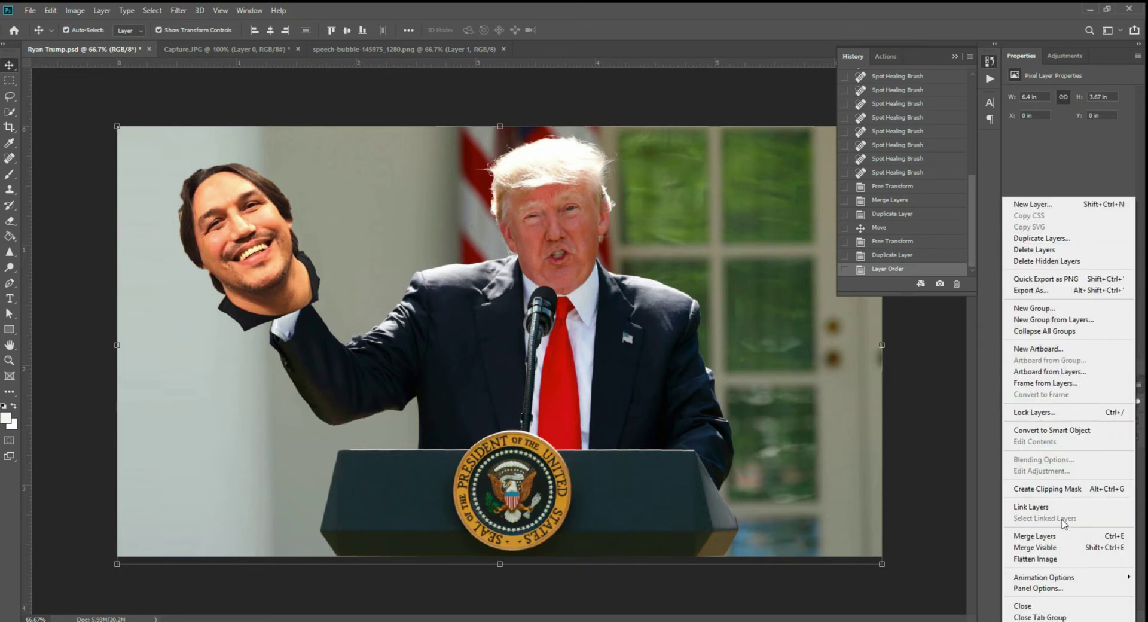
{"action": "left_click", "coordinate": [1034, 535]}
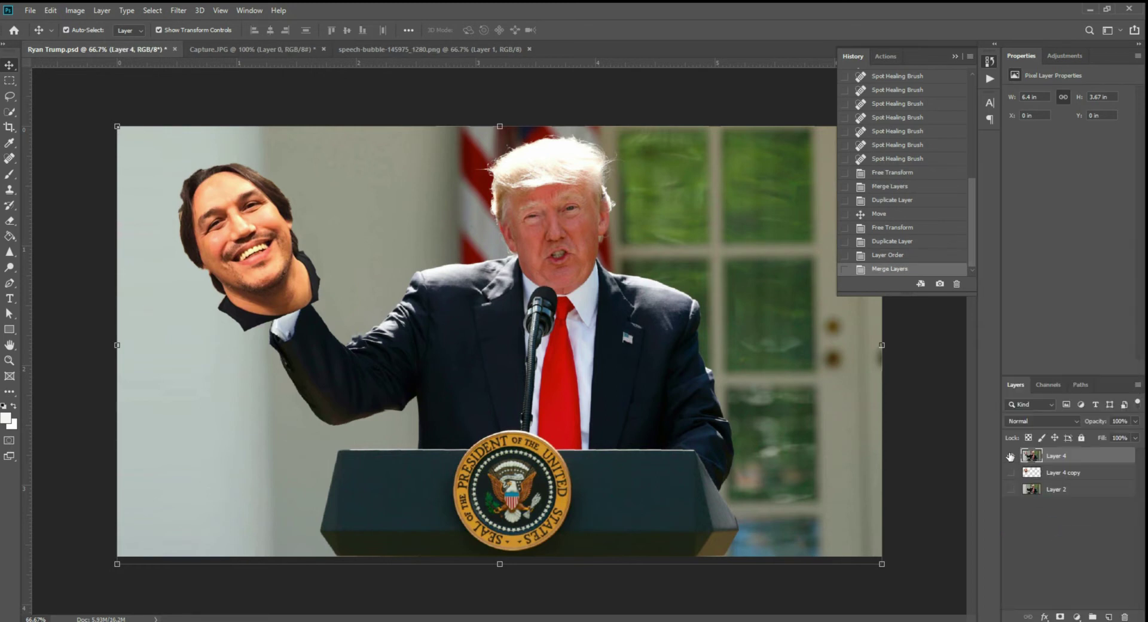
- Show only Layer 4 copy and Layer 2, then scale the copied head to about 90%, rotate it about 12° and fit it over the hand
{"action": "left_click", "coordinate": [1011, 455]}
{"action": "left_click", "coordinate": [1010, 472]}
{"action": "left_click", "coordinate": [1011, 489]}
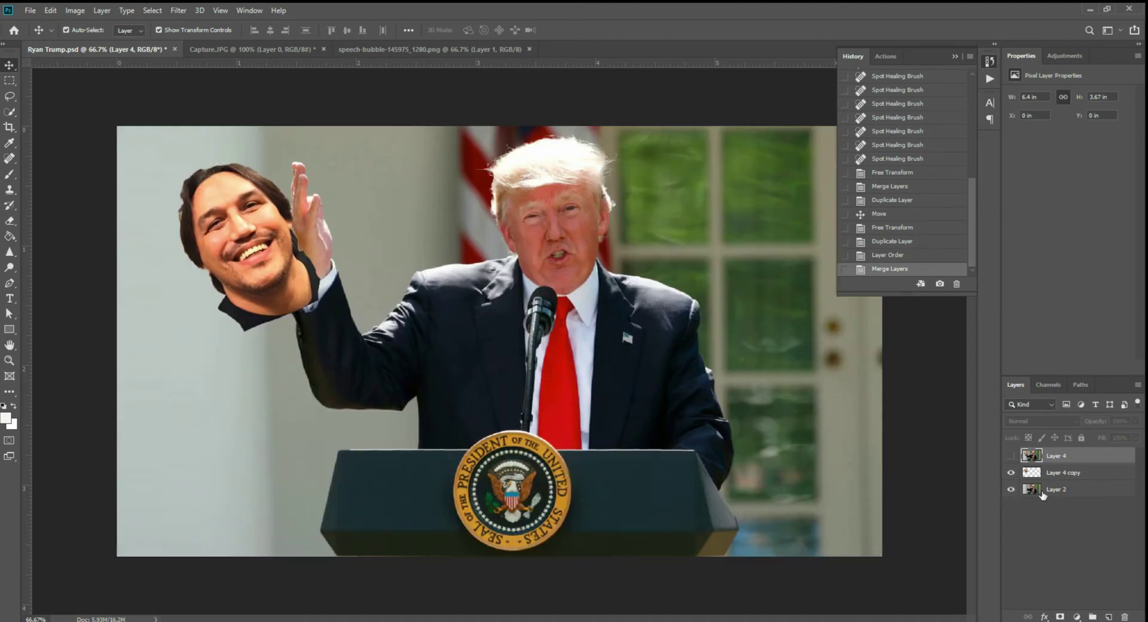
{"action": "left_click_drag", "start_coordinate": [232, 267], "coordinate": [292, 228]}
{"action": "left_click_drag", "start_coordinate": [383, 299], "coordinate": [341, 289]}
{"action": "left_click_drag", "start_coordinate": [301, 232], "coordinate": [306, 239]}
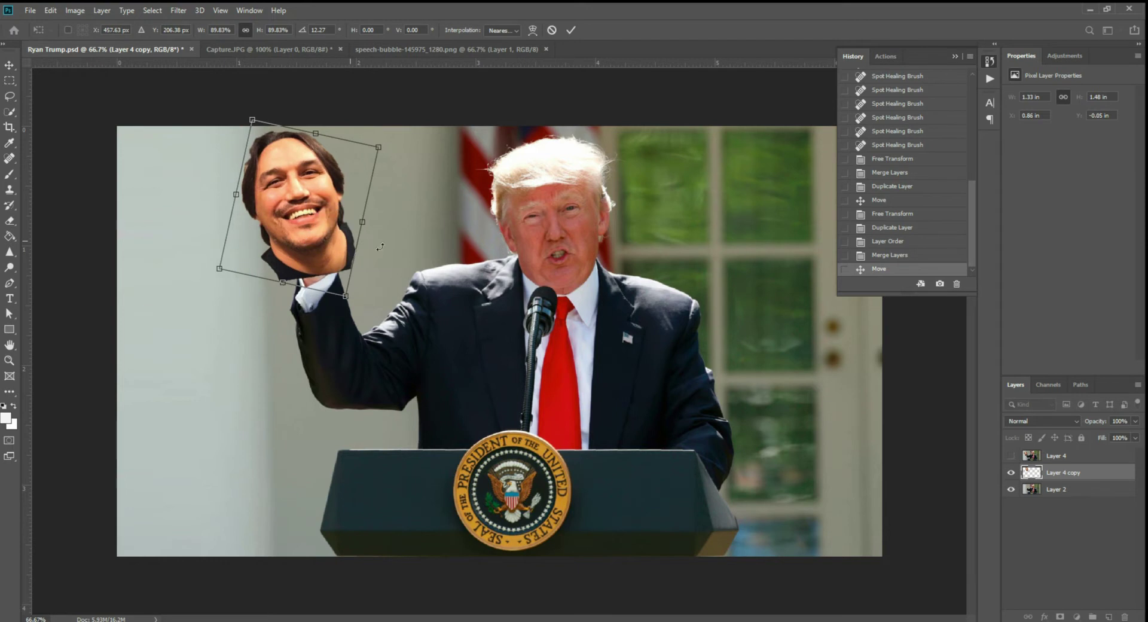
{"action": "key", "text": "Return"}
- Merge Layer 4 copy with Layer 2
{"action": "left_click", "coordinate": [1100, 489], "text": "shift"}
{"action": "left_click", "coordinate": [1138, 385]}
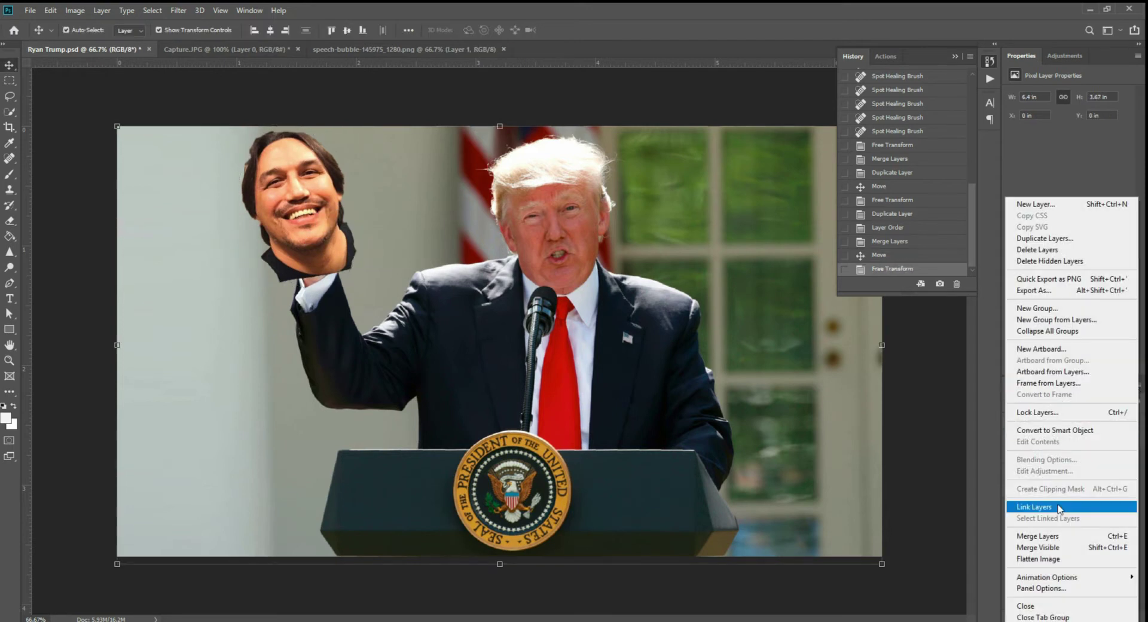
{"action": "left_click", "coordinate": [1054, 541]}
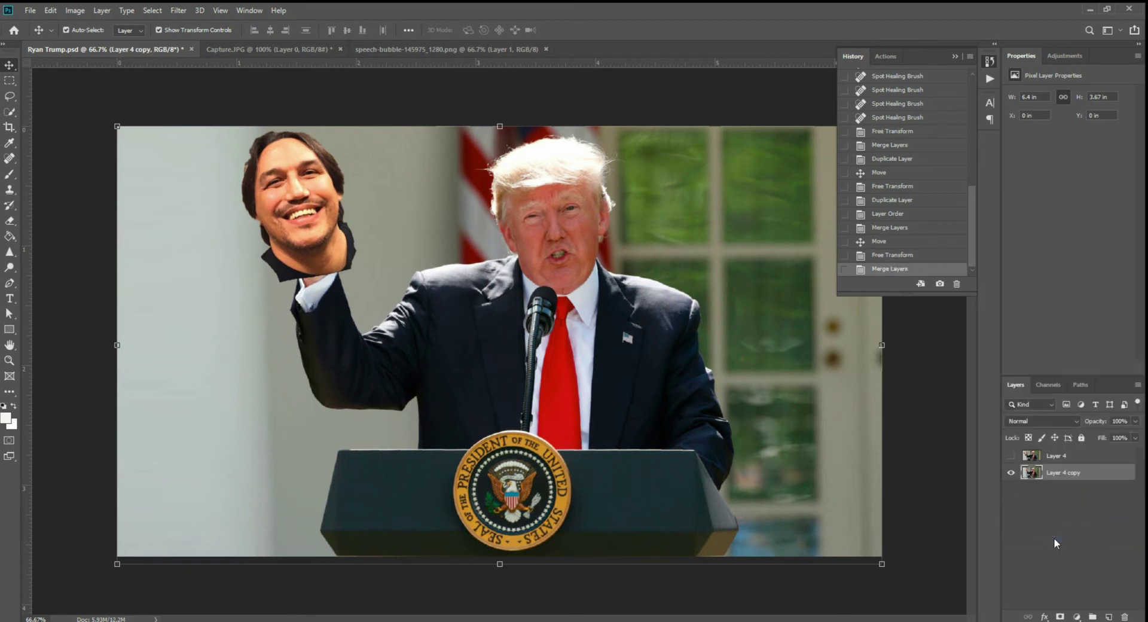
- Preview the arm and head movement by repeatedly toggling the visibility of Layer 4
{"action": "left_click", "coordinate": [1011, 459]}
{"action": "left_click", "coordinate": [1010, 459]}
{"action": "left_click", "coordinate": [1010, 459]}
{"action": "left_click", "coordinate": [1010, 460]}
{"action": "left_click", "coordinate": [1010, 459]}
{"action": "left_click", "coordinate": [1010, 459]}
{"action": "left_click", "coordinate": [1010, 460]}
{"action": "left_click", "coordinate": [1010, 459]}
- Open the speech-bubble document and view the bubble's source page on Pixabay in the browser
{"action": "left_click", "coordinate": [402, 50]}
{"action": "key", "text": "ctrl"}
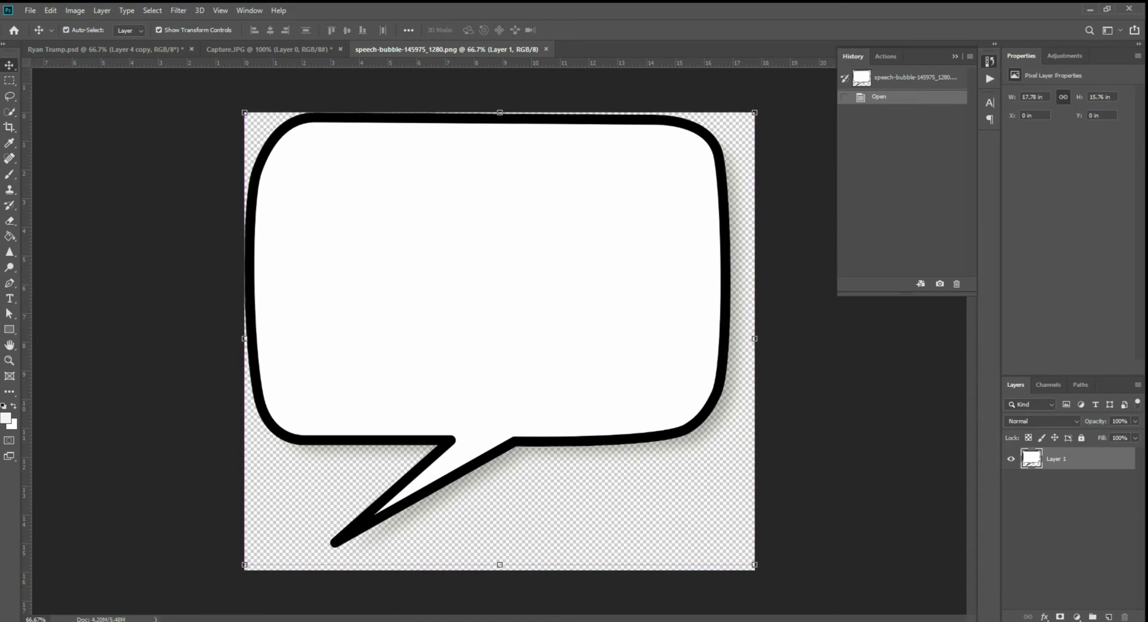
{"action": "left_click", "coordinate": [365, 621]}
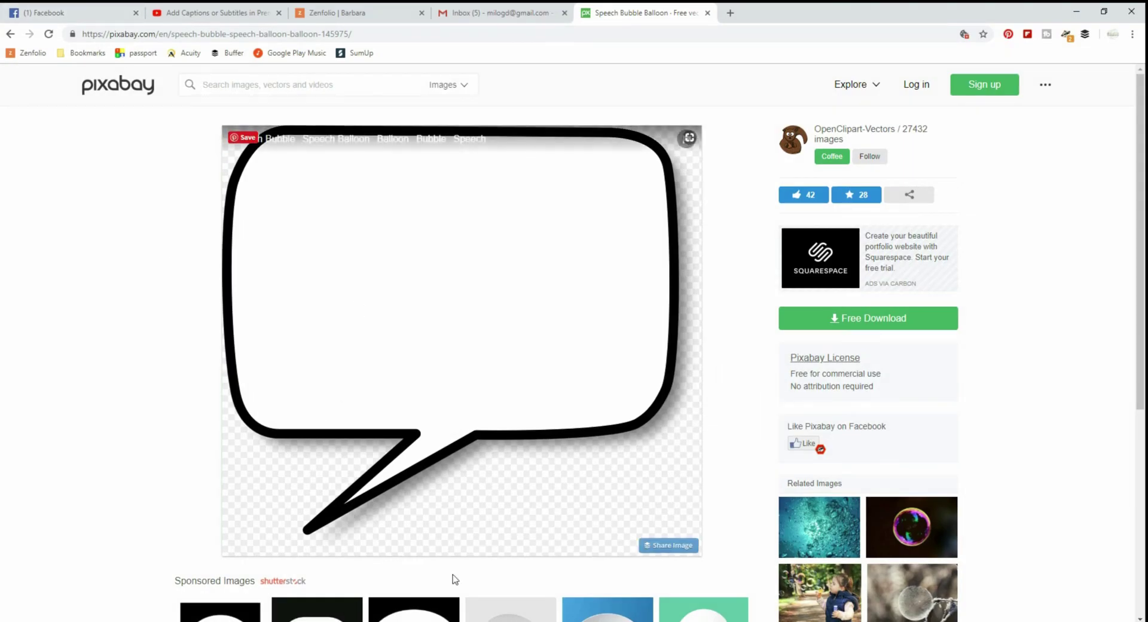
{"action": "left_click", "coordinate": [415, 621]}
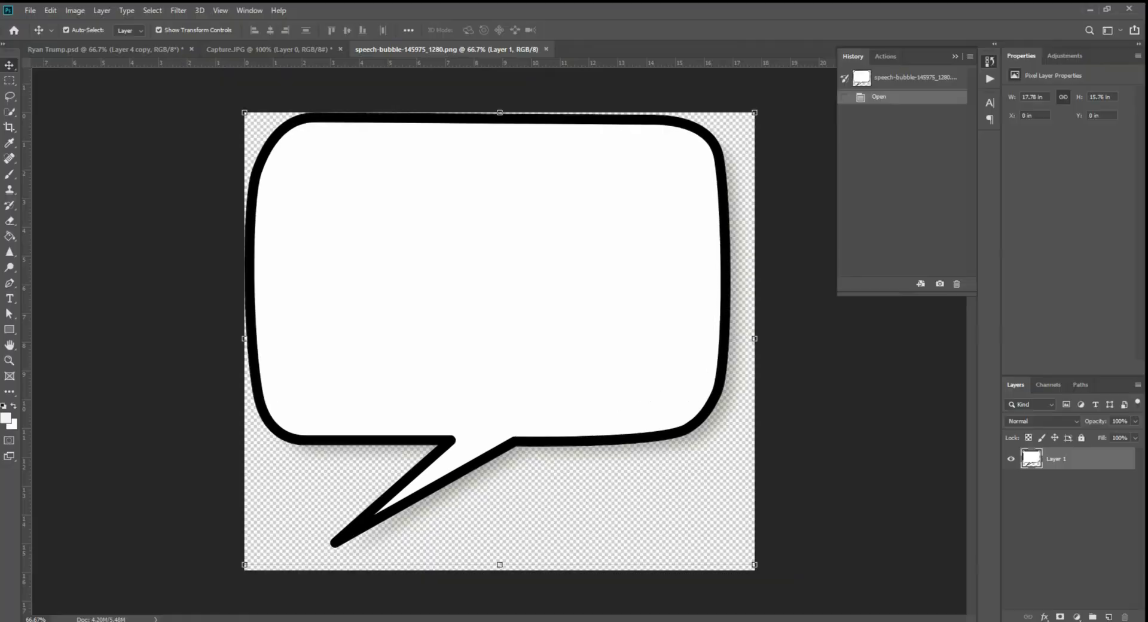
- Bring the speech bubble into Ryan Trump.psd and resize it to about 1.61 by 1.04 in beside the speaker's head, over the window
{"action": "left_click_drag", "start_coordinate": [416, 295], "coordinate": [651, 327]}
{"action": "left_click_drag", "start_coordinate": [410, 98], "coordinate": [624, 295]}
{"action": "left_click_drag", "start_coordinate": [748, 390], "coordinate": [663, 205]}
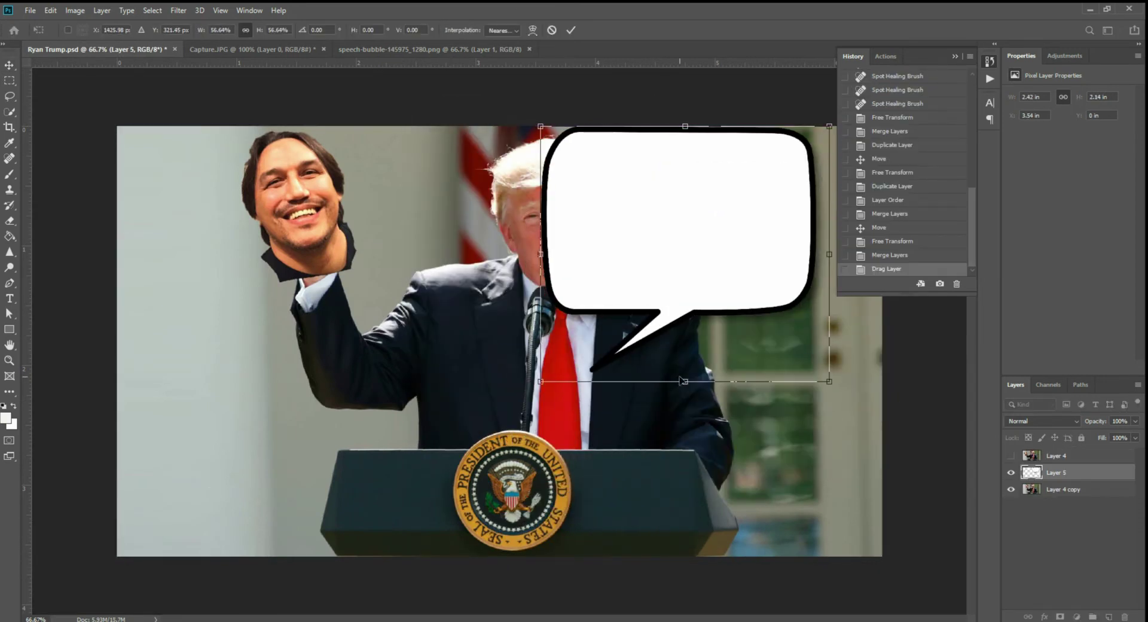
{"action": "left_click_drag", "start_coordinate": [686, 375], "coordinate": [685, 319]}
{"action": "left_click_drag", "start_coordinate": [647, 188], "coordinate": [677, 204]}
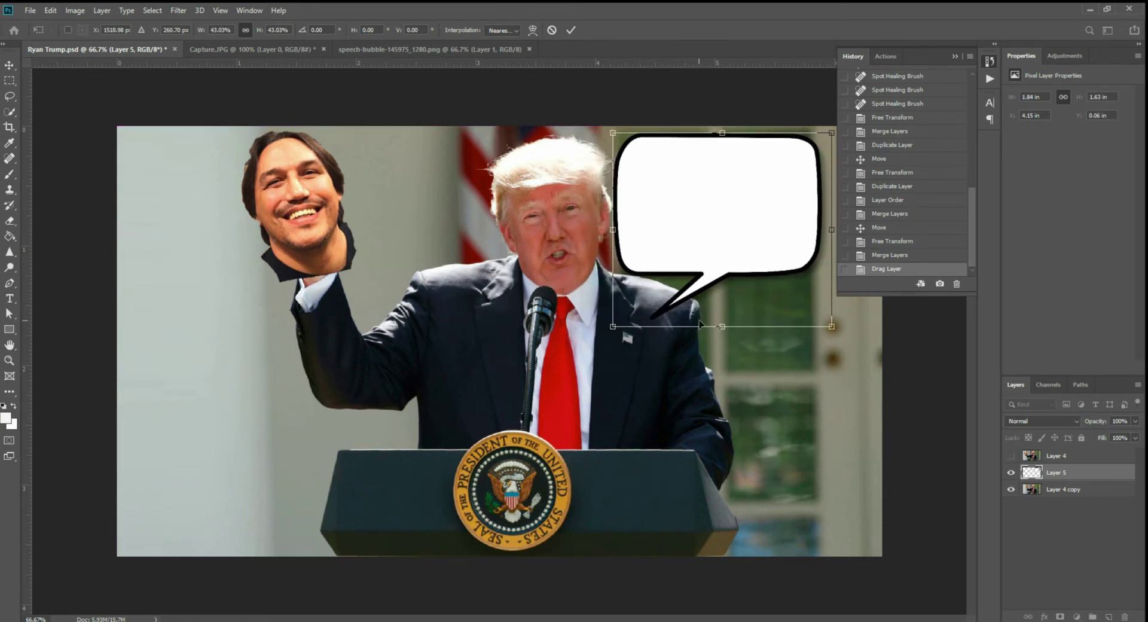
{"action": "left_click_drag", "start_coordinate": [723, 327], "coordinate": [720, 260]}
{"action": "key", "text": "Return"}
- Duplicate the speech bubble layer, Layer 5, and place the copy above Layer 4
{"action": "left_click", "coordinate": [1138, 385]}
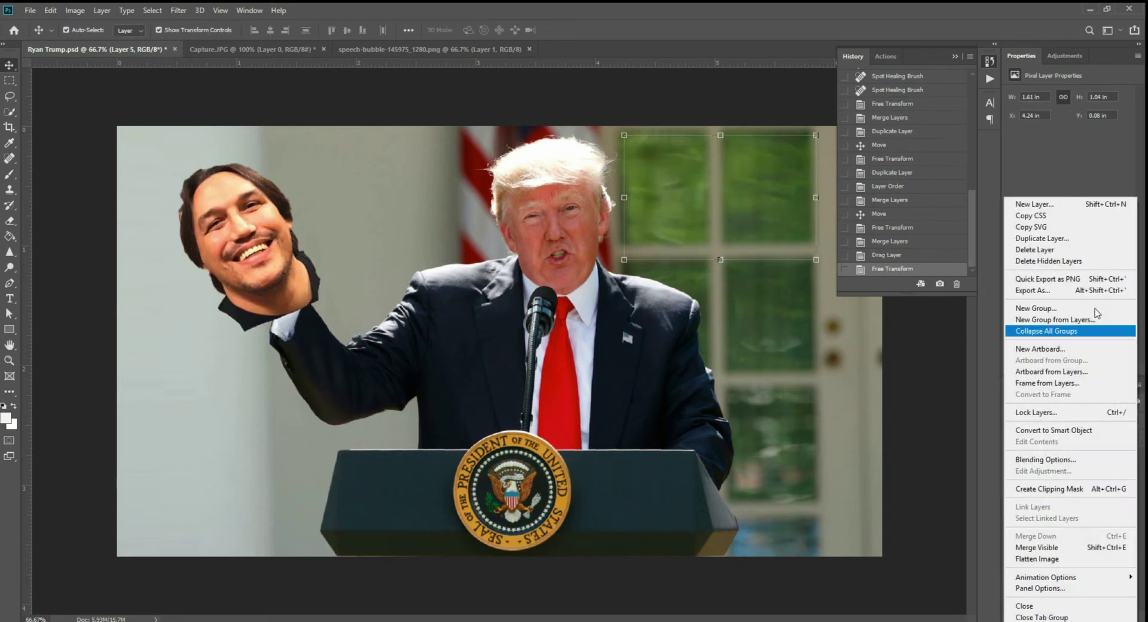
{"action": "left_click", "coordinate": [1070, 239]}
{"action": "left_click", "coordinate": [717, 217]}
{"action": "left_click_drag", "start_coordinate": [1083, 472], "coordinate": [1085, 452]}
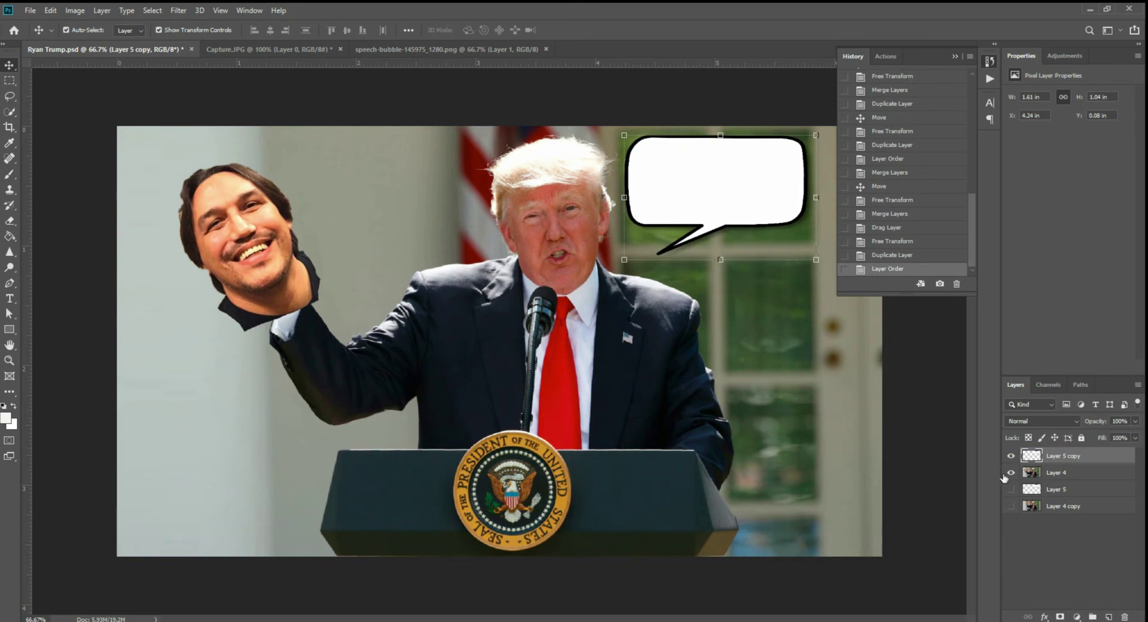
- Move the copied bubble beside the cut-out head and scale it to about 80%
{"action": "left_click_drag", "start_coordinate": [804, 192], "coordinate": [495, 198]}
{"action": "left_click_drag", "start_coordinate": [508, 265], "coordinate": [464, 243]}
{"action": "left_click_drag", "start_coordinate": [380, 174], "coordinate": [350, 175]}
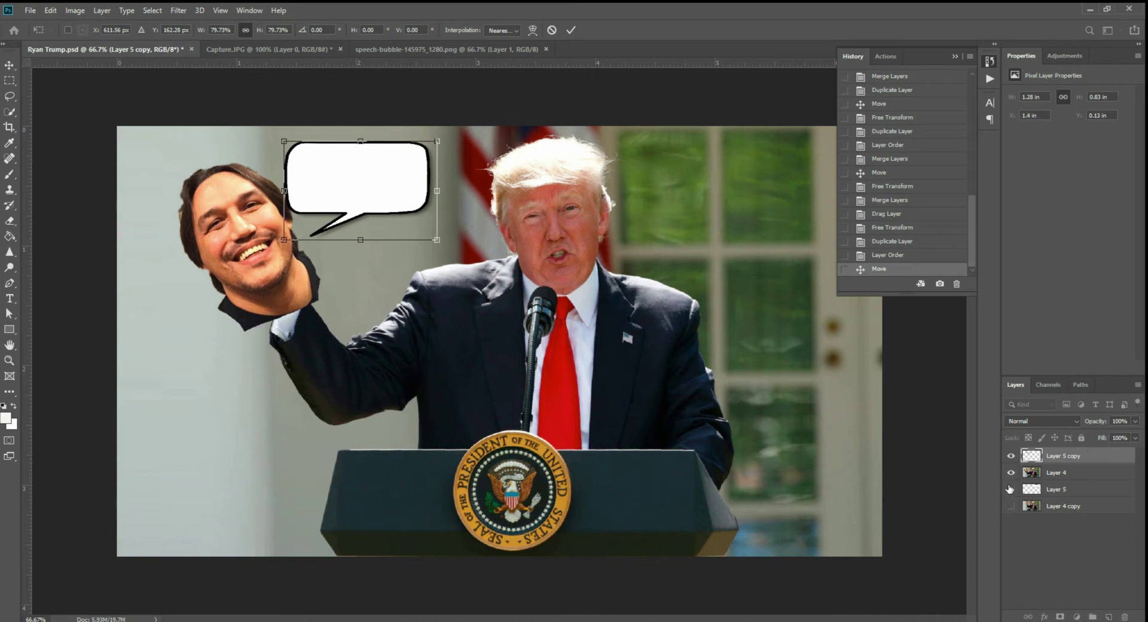
- Merge Layer 5 copy with Layer 4
{"action": "left_click", "coordinate": [1089, 473], "text": "shift"}
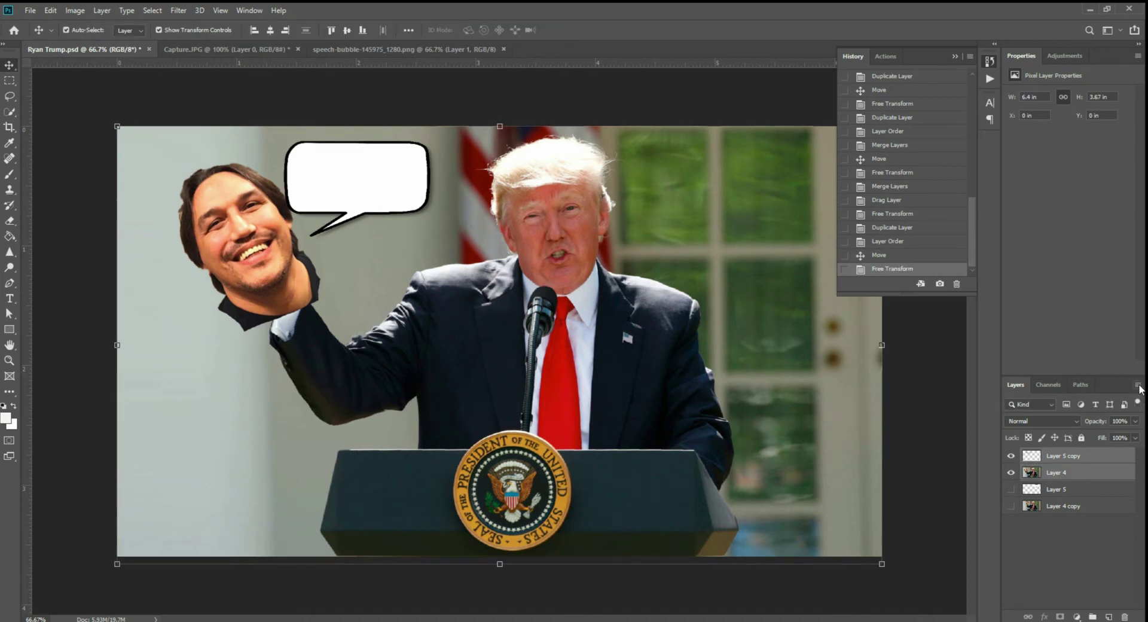
{"action": "left_click", "coordinate": [1138, 387]}
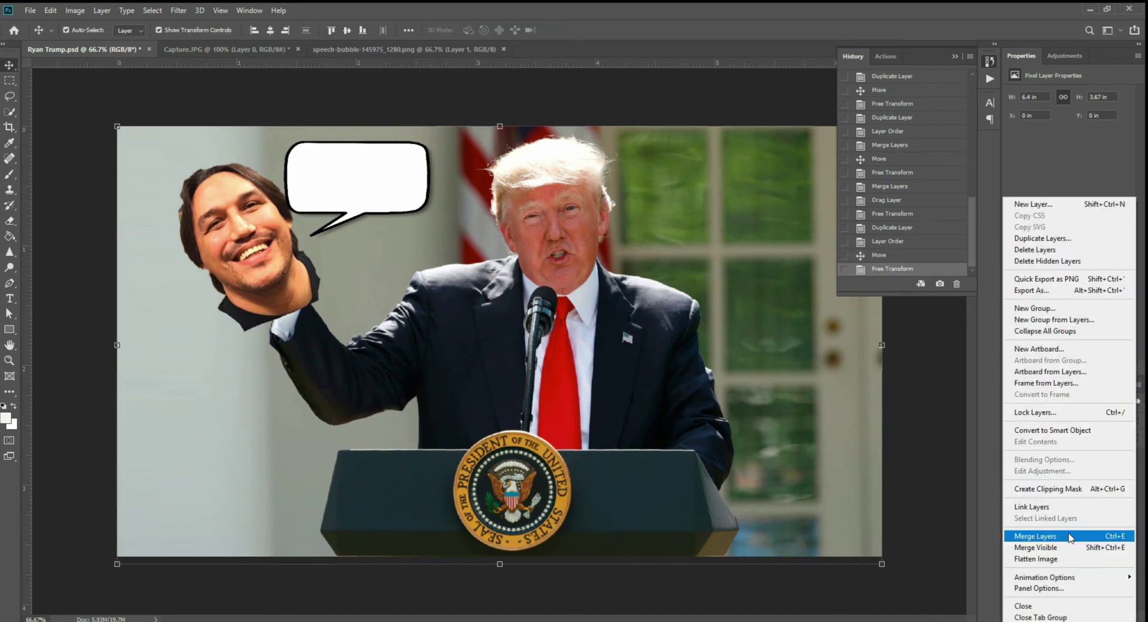
{"action": "left_click", "coordinate": [1069, 537]}
- Hide the merged Layer 5 copy, show Layer 5 and Layer 4 copy, and merge those two layers
{"action": "left_click", "coordinate": [1010, 456]}
{"action": "left_click", "coordinate": [1011, 473]}
{"action": "left_click", "coordinate": [1011, 489]}
{"action": "left_click", "coordinate": [1138, 385]}
{"action": "left_click", "coordinate": [985, 554]}
{"action": "left_click", "coordinate": [1067, 473]}
{"action": "left_click", "coordinate": [1069, 490], "text": "ctrl"}
{"action": "left_click", "coordinate": [1139, 385]}
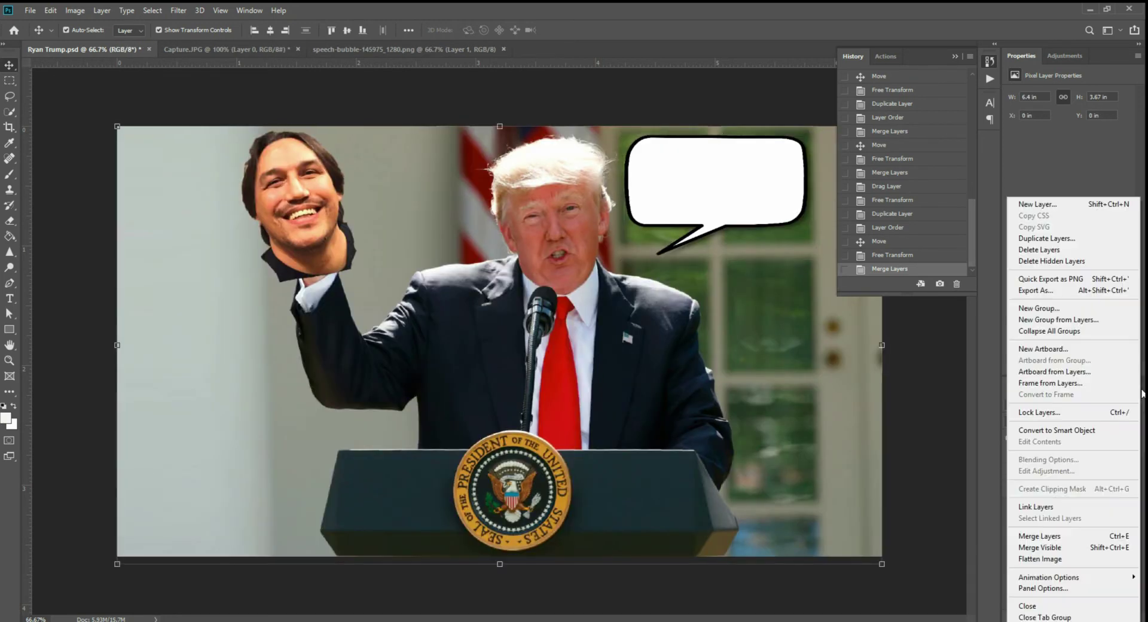
{"action": "left_click", "coordinate": [1070, 535]}
- Preview the two speech-bubble frames by toggling the visibility of Layer 5 copy
{"action": "left_click", "coordinate": [1012, 458]}
{"action": "left_click", "coordinate": [1011, 459]}
{"action": "left_click", "coordinate": [1010, 459]}
{"action": "left_click", "coordinate": [1010, 462]}
{"action": "left_click", "coordinate": [1010, 459]}
{"action": "left_click", "coordinate": [1010, 460]}
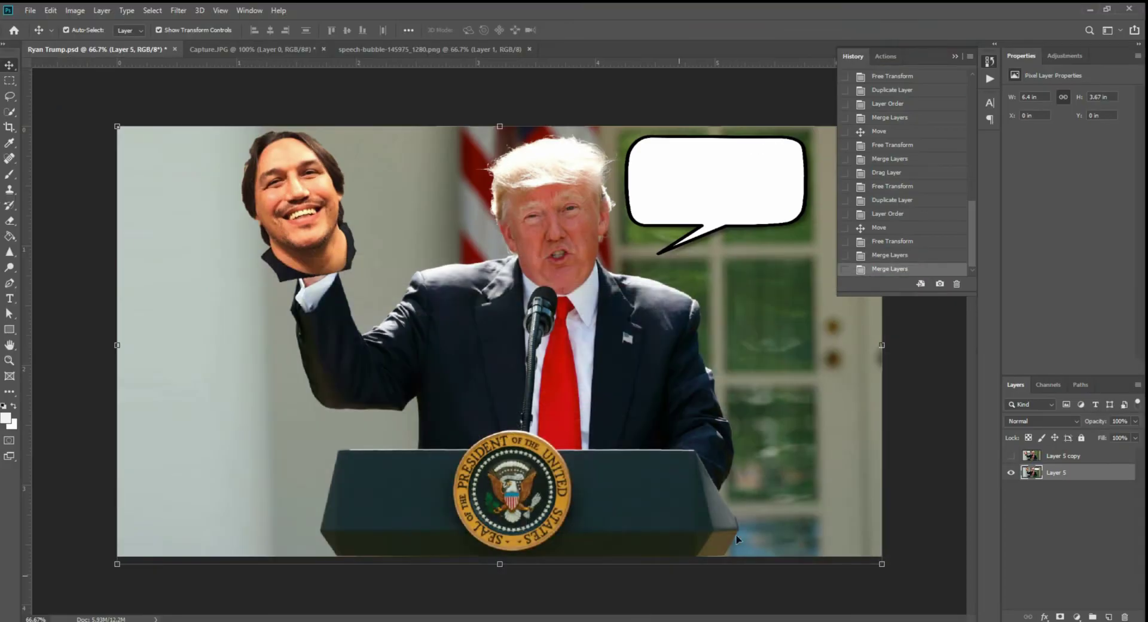
- Add the red text "Wall, Wall, Wall" in 18 pt Ink Free inside the speaker's speech bubble
{"action": "left_click", "coordinate": [9, 298]}
{"action": "left_click", "coordinate": [659, 174]}
{"action": "type", "text": "Wall, Wall, Wall"}
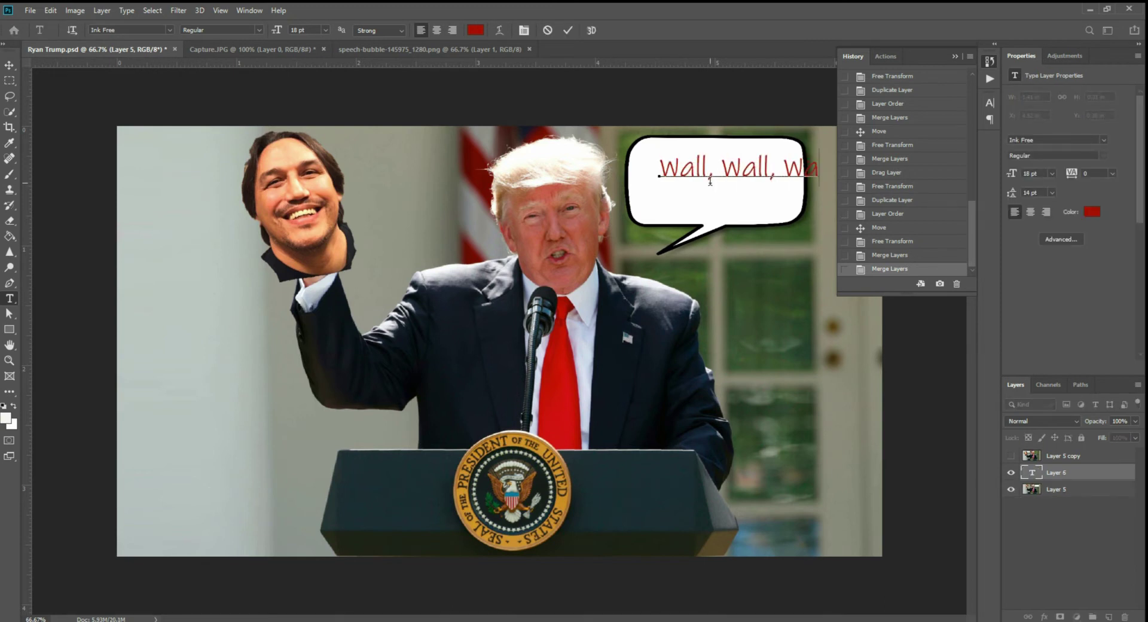
{"action": "left_click", "coordinate": [9, 65]}
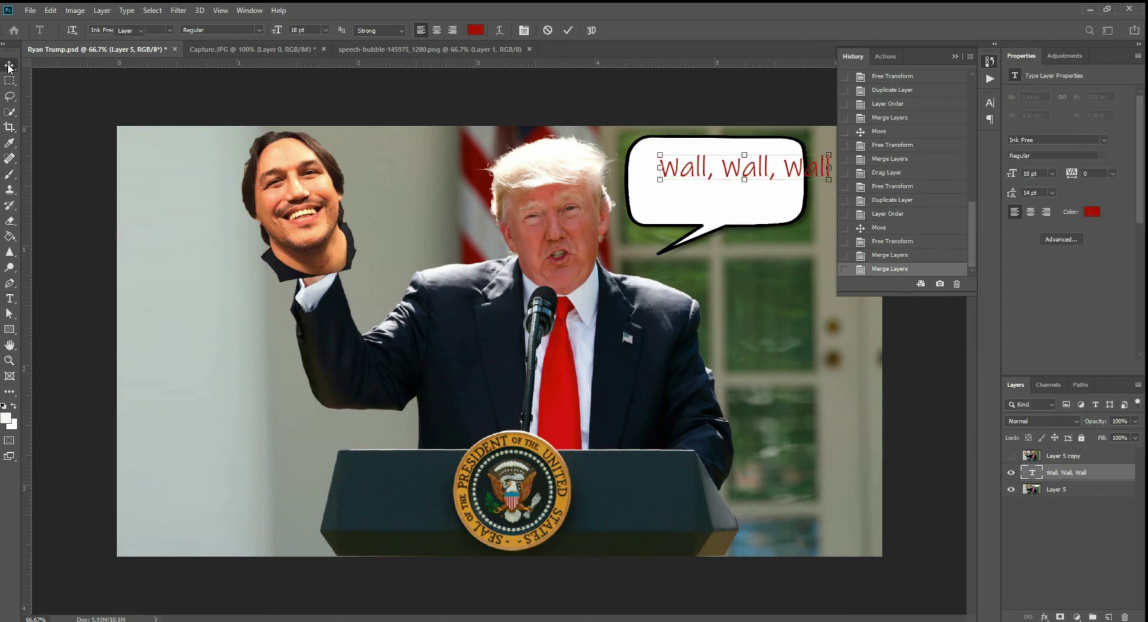
- Shrink the "Wall, Wall, Wall" text to about 17.14 pt and center it within the speech bubble
{"action": "left_click_drag", "start_coordinate": [724, 173], "coordinate": [709, 183]}
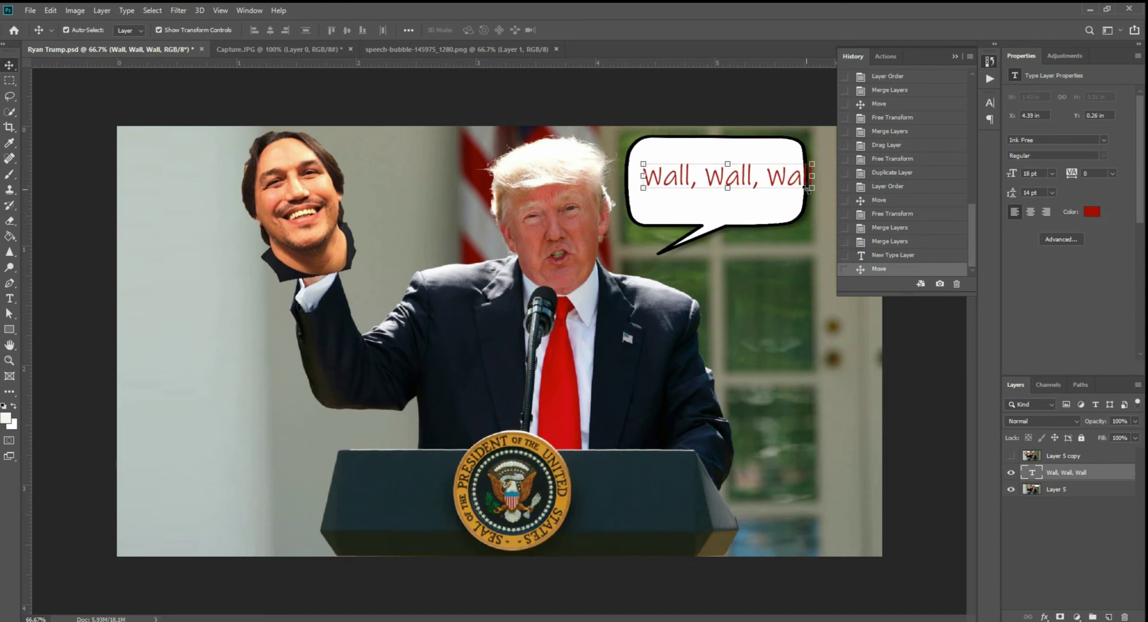
{"action": "left_click", "coordinate": [809, 190]}
{"action": "left_click_drag", "start_coordinate": [809, 189], "coordinate": [792, 192]}
{"action": "left_click_drag", "start_coordinate": [751, 181], "coordinate": [752, 188]}
{"action": "key", "text": "Return"}
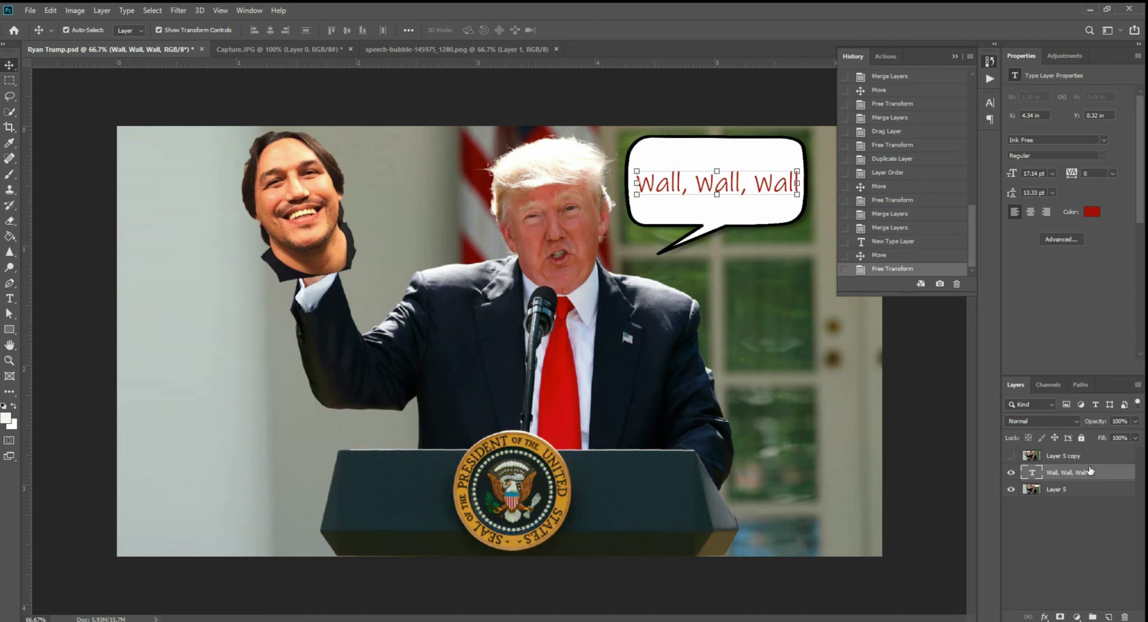
- Duplicate the "Wall, Wall, Wall" text layer and place the copy at the top of the layer stack
{"action": "left_click", "coordinate": [1137, 386]}
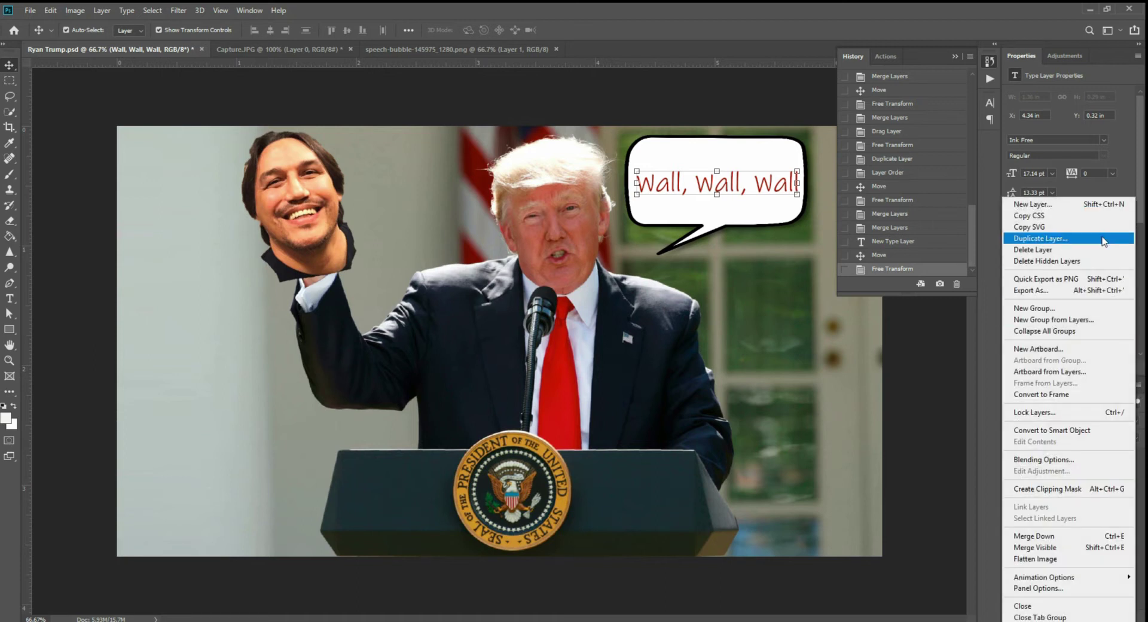
{"action": "left_click", "coordinate": [1076, 240]}
{"action": "key", "text": "Return"}
{"action": "key", "text": "ctrl+]"}
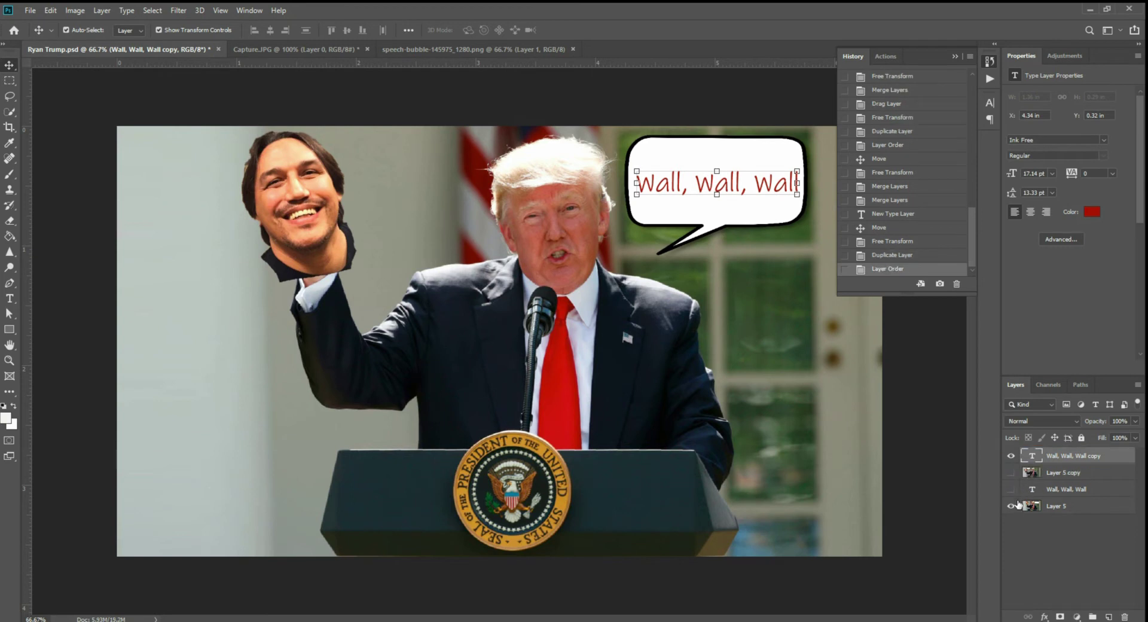
- Hide Layer 5, show Layer 5 copy, and fit the copied text inside the cut-out head's smaller speech bubble
{"action": "left_click", "coordinate": [1010, 506]}
{"action": "left_click", "coordinate": [1011, 473]}
{"action": "left_click_drag", "start_coordinate": [749, 190], "coordinate": [419, 187]}
- Merge the copied "Wall, Wall, Wall" text layer with Layer 5 copy
{"action": "left_click", "coordinate": [1089, 475], "text": "shift"}
{"action": "left_click", "coordinate": [1138, 385]}
{"action": "left_click", "coordinate": [1046, 537]}
- Hide the merged copy, show the original text layer and Layer 5, and merge those two layers
{"action": "left_click", "coordinate": [1010, 455]}
{"action": "left_click", "coordinate": [1010, 473]}
{"action": "left_click", "coordinate": [1011, 489]}
{"action": "left_click", "coordinate": [1138, 385]}
{"action": "left_click", "coordinate": [995, 565]}
{"action": "left_click", "coordinate": [1091, 473]}
{"action": "left_click", "coordinate": [1091, 487], "text": "shift"}
{"action": "left_click", "coordinate": [1138, 385]}
{"action": "left_click", "coordinate": [1046, 537]}
- Preview the two finished frames by toggling the visibility of the "Wall, Wall, Wall copy" layer
{"action": "left_click", "coordinate": [1011, 457]}
{"action": "left_click", "coordinate": [1010, 457]}
{"action": "left_click", "coordinate": [1011, 457]}
{"action": "left_click", "coordinate": [1011, 457]}
{"action": "left_click", "coordinate": [1011, 457]}
{"action": "left_click", "coordinate": [1011, 457]}
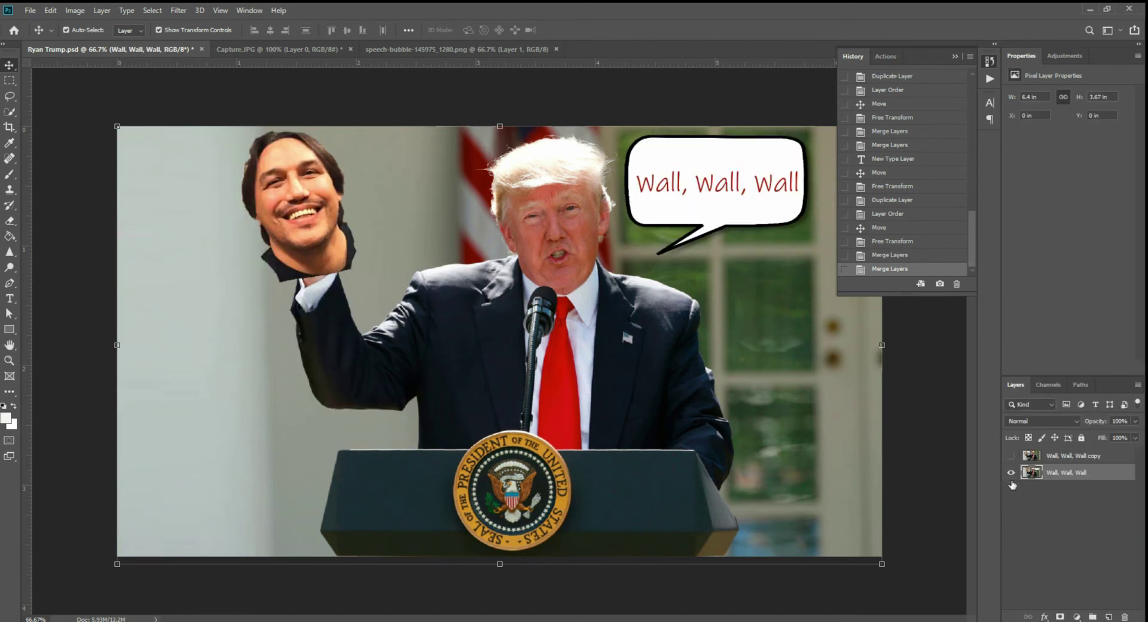
{"action": "left_click", "coordinate": [1011, 456]}
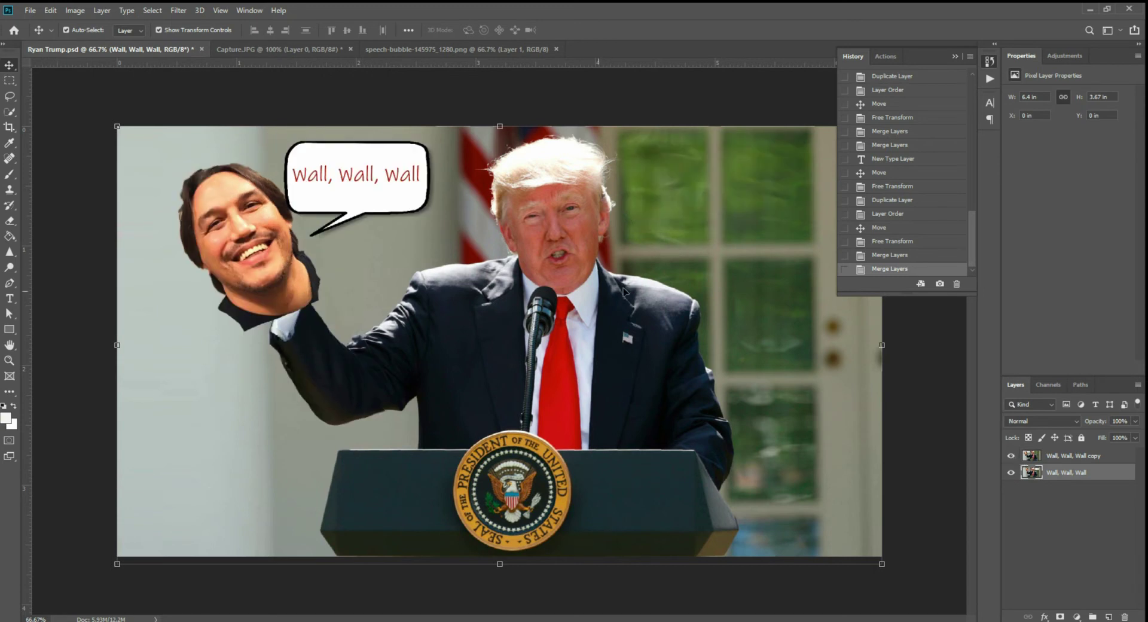
- Show the Timeline and create a frame animation in it
{"action": "left_click", "coordinate": [249, 10]}
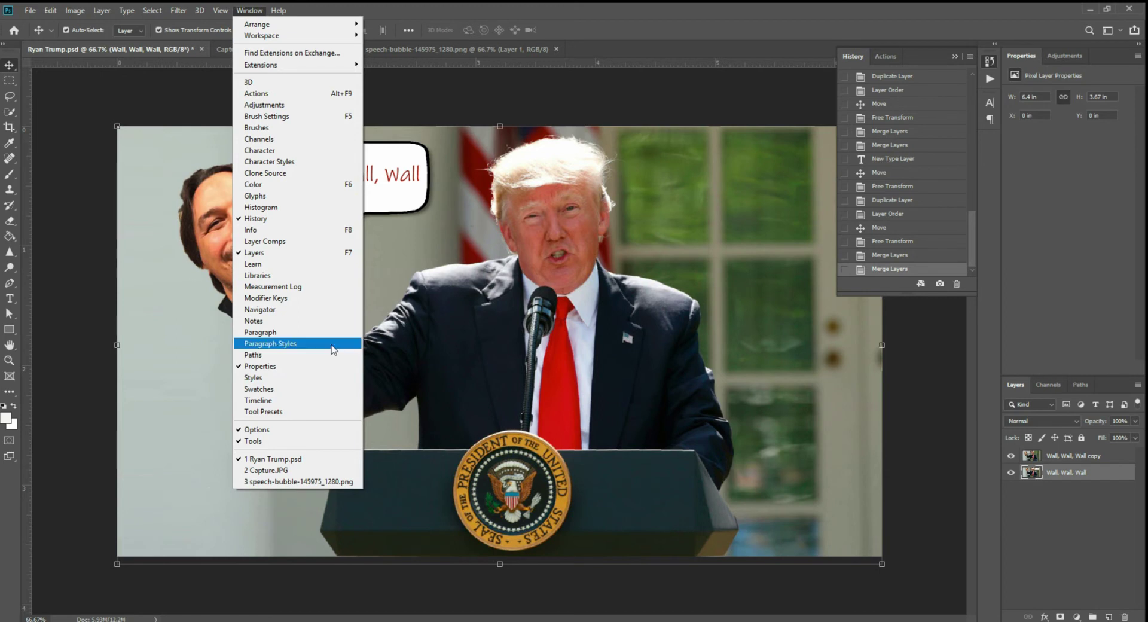
{"action": "left_click", "coordinate": [323, 400]}
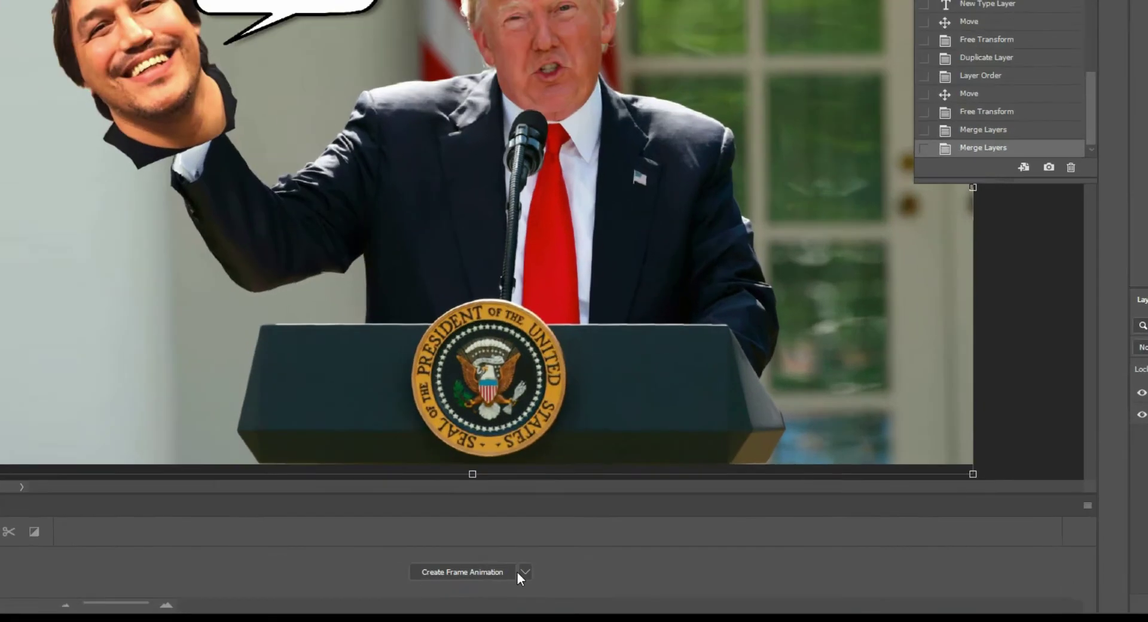
{"action": "left_click", "coordinate": [540, 592]}
{"action": "left_click", "coordinate": [472, 556]}
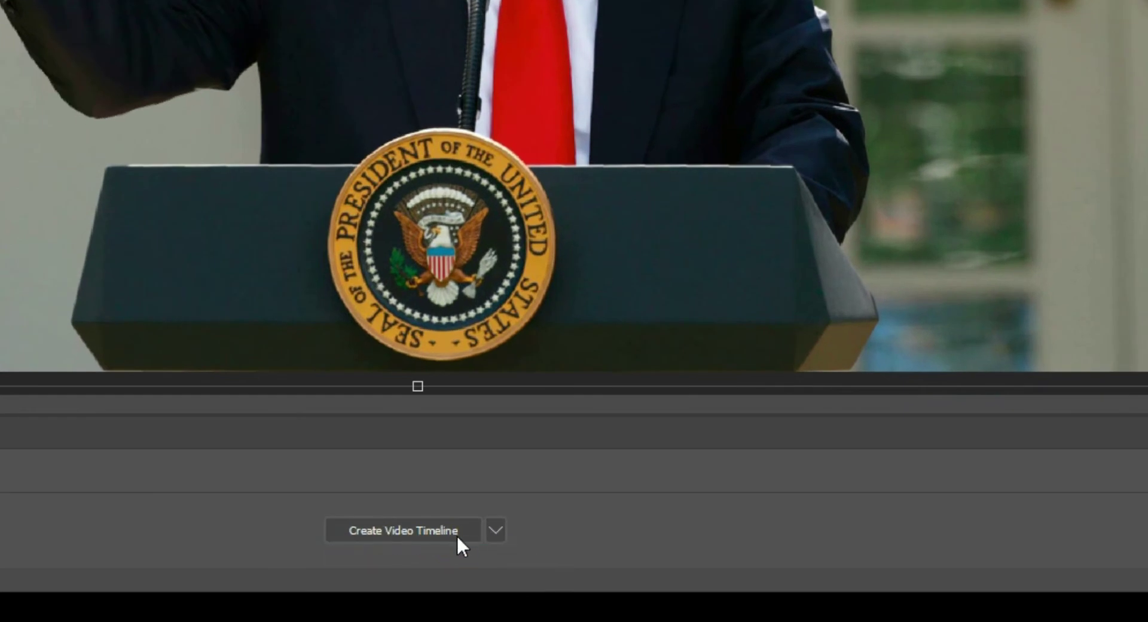
{"action": "left_click", "coordinate": [496, 529]}
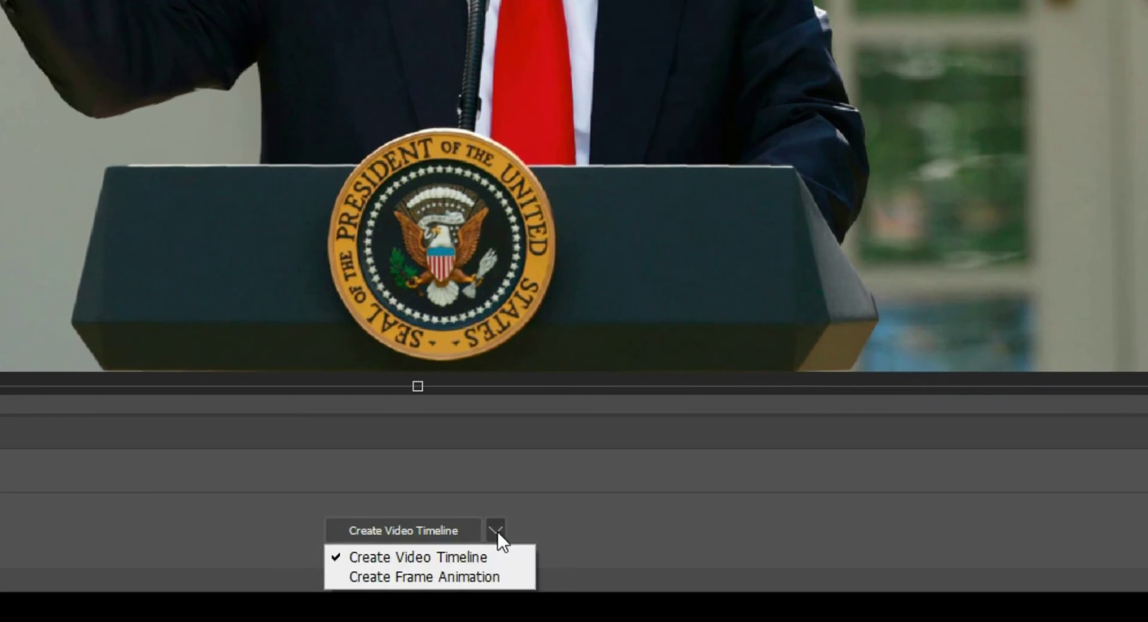
{"action": "left_click", "coordinate": [487, 578]}
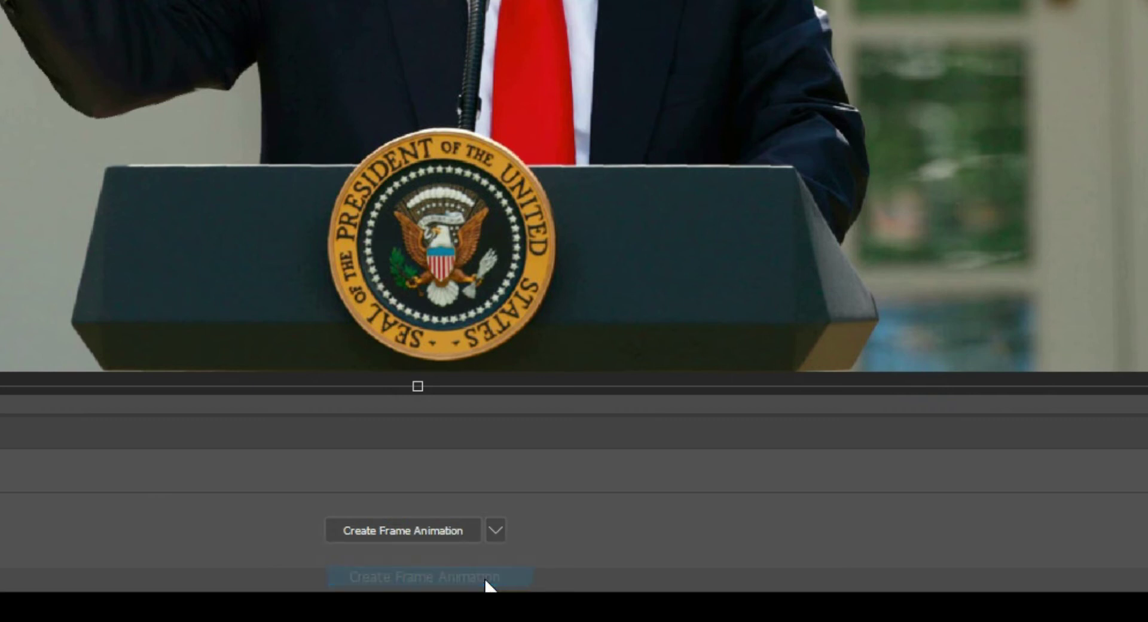
{"action": "left_click", "coordinate": [439, 531]}
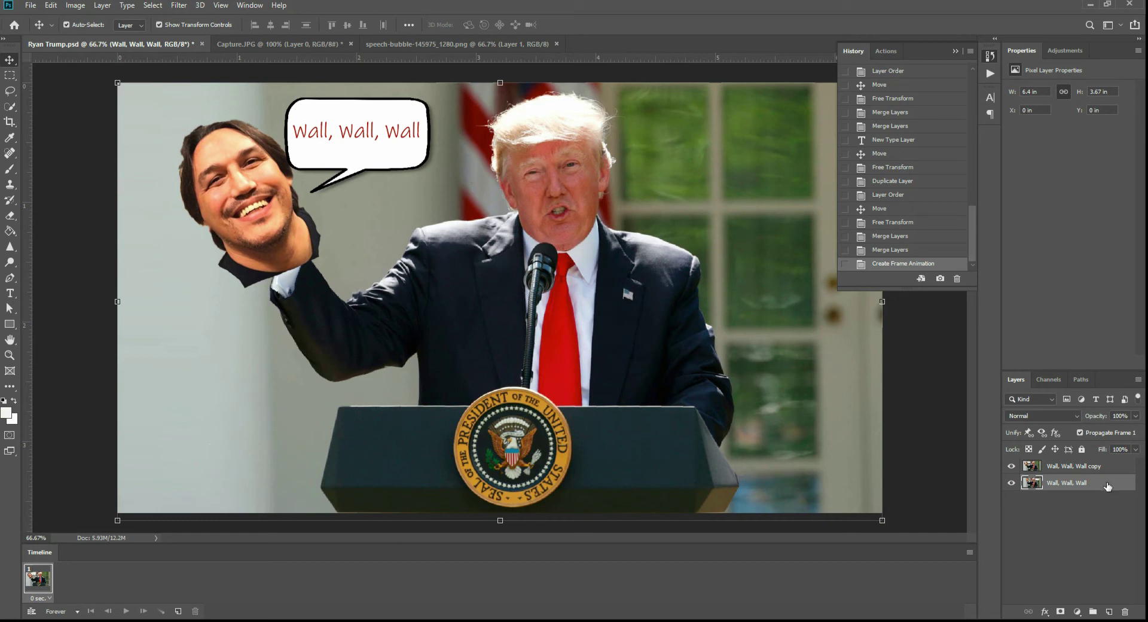
- Select both merged layers and make animation frames from the layers
{"action": "left_click", "coordinate": [1100, 470], "text": "shift"}
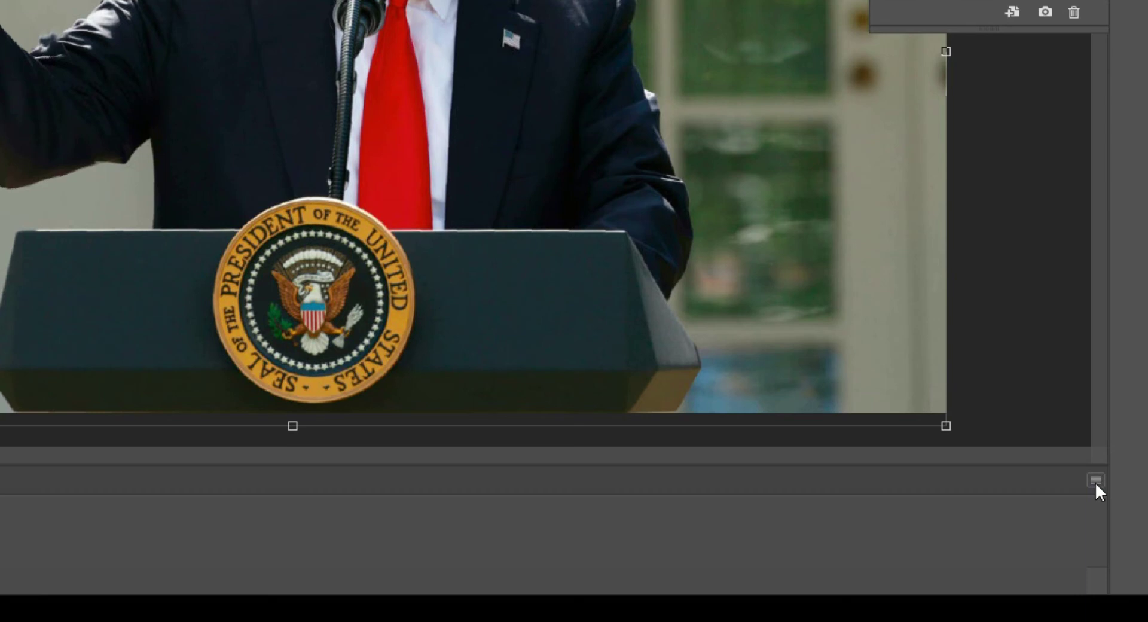
{"action": "left_click", "coordinate": [1095, 481]}
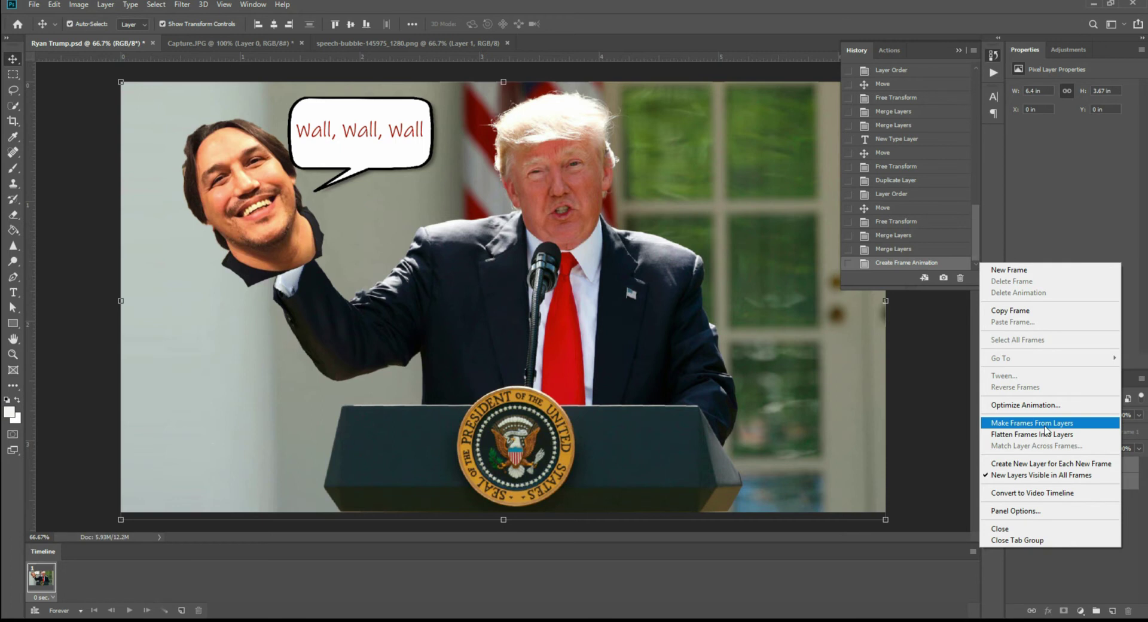
{"action": "left_click", "coordinate": [1046, 425]}
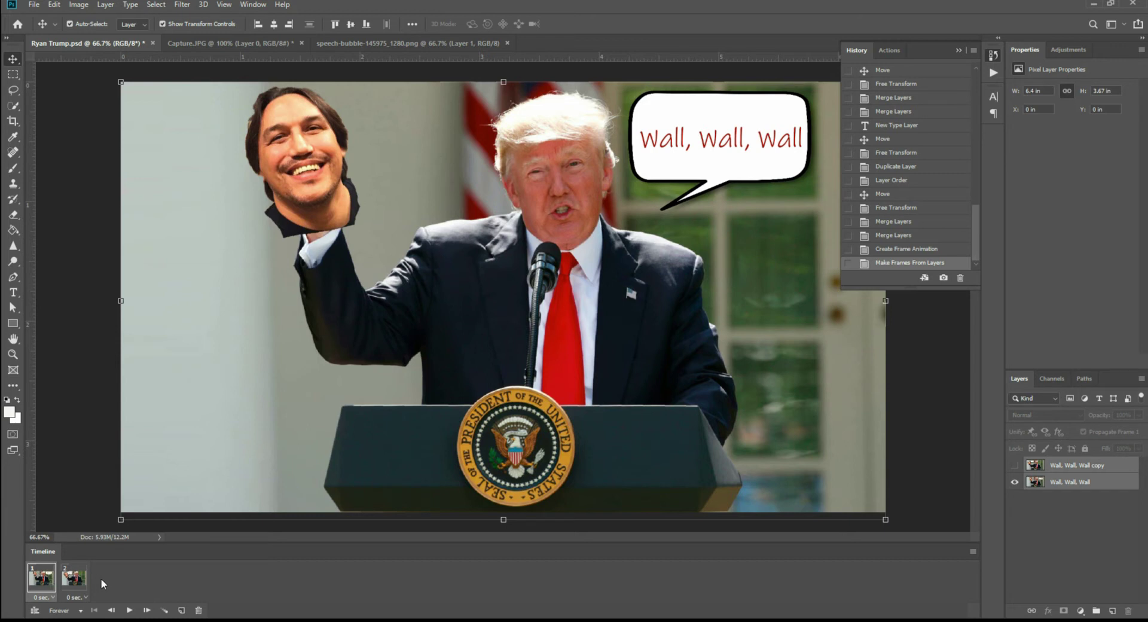
- Compare the two animation frames by switching between them in the Timeline
{"action": "left_click", "coordinate": [80, 581]}
{"action": "left_click", "coordinate": [50, 581]}
{"action": "left_click", "coordinate": [69, 580]}
{"action": "left_click", "coordinate": [49, 580]}
{"action": "left_click", "coordinate": [67, 578]}
{"action": "left_click", "coordinate": [43, 577]}
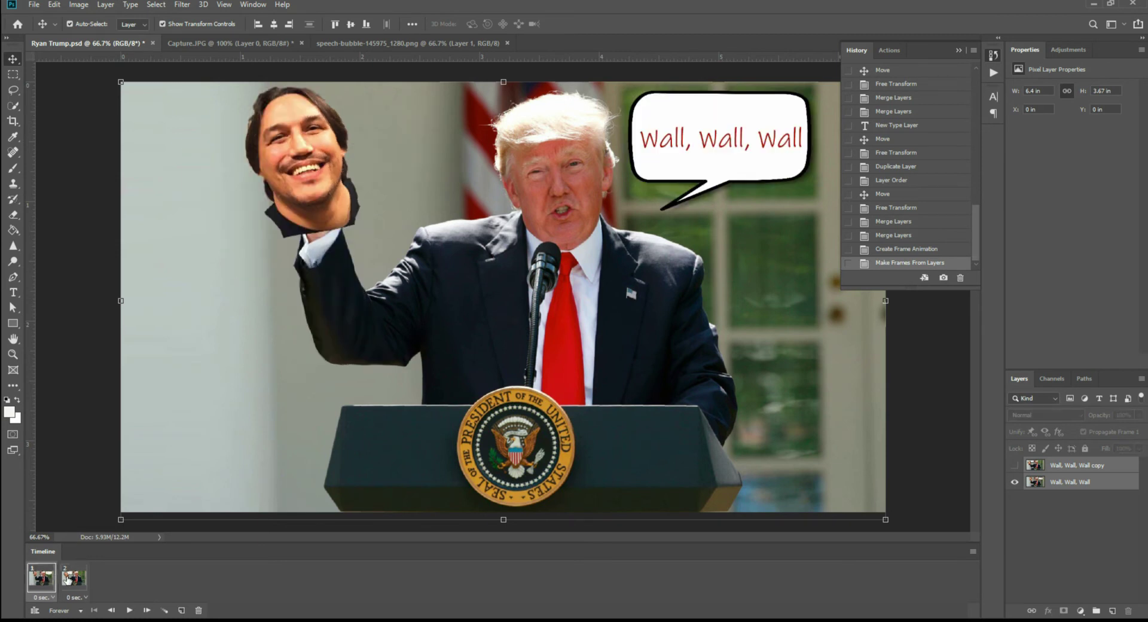
- Set the delay of both frames to 2.0 seconds and play the animation to check its speed
{"action": "left_click", "coordinate": [77, 581], "text": "shift"}
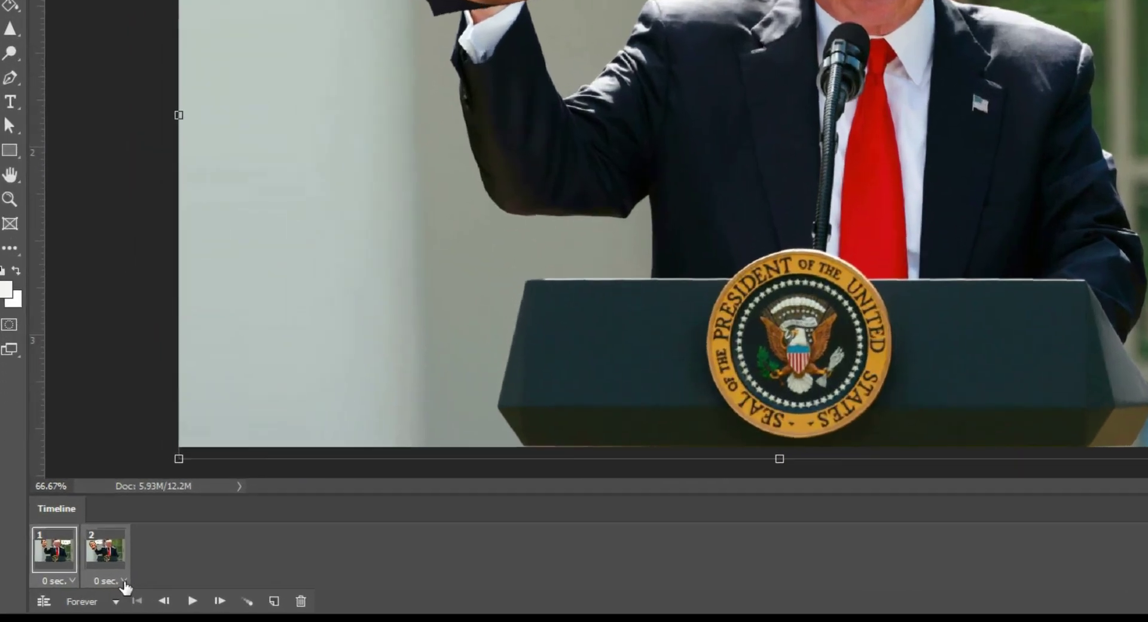
{"action": "left_click", "coordinate": [124, 581]}
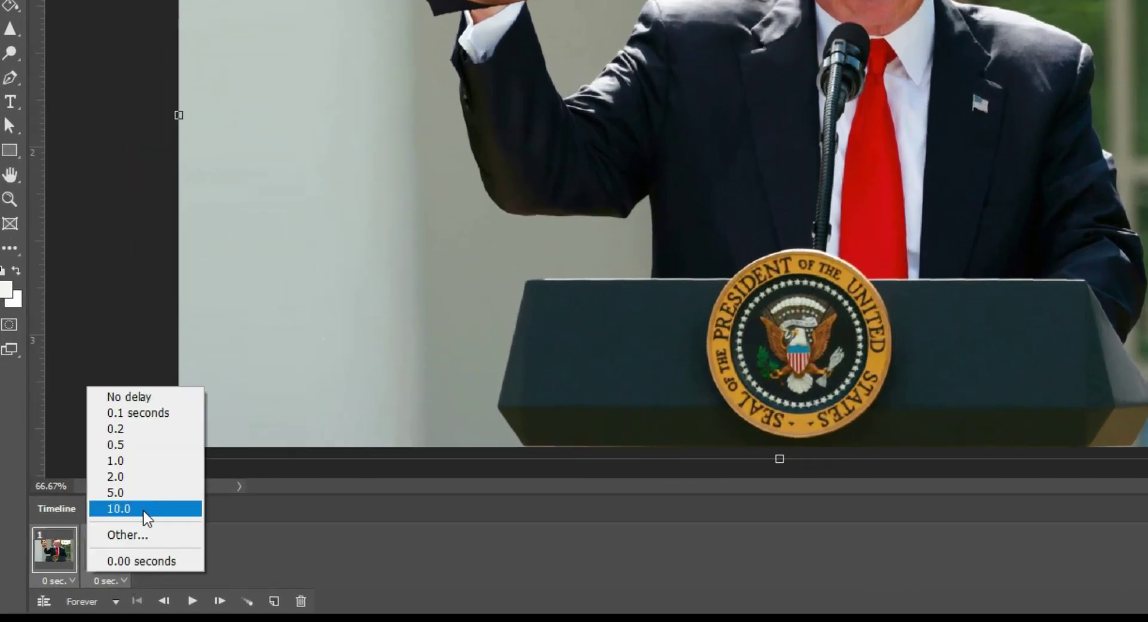
{"action": "left_click", "coordinate": [152, 477]}
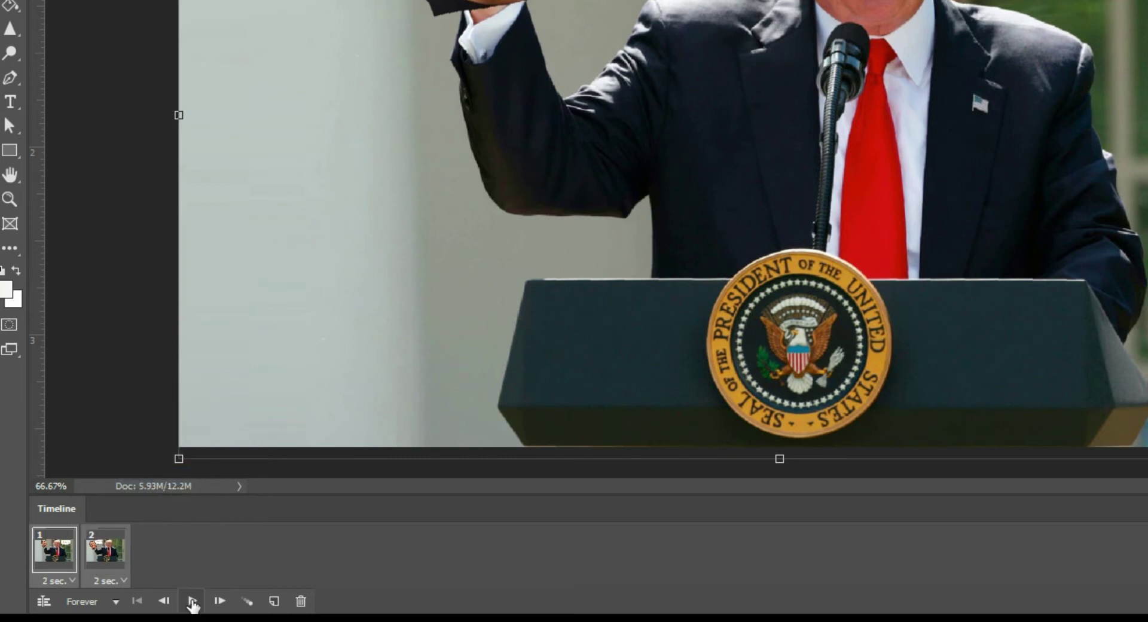
{"action": "left_click", "coordinate": [193, 603]}
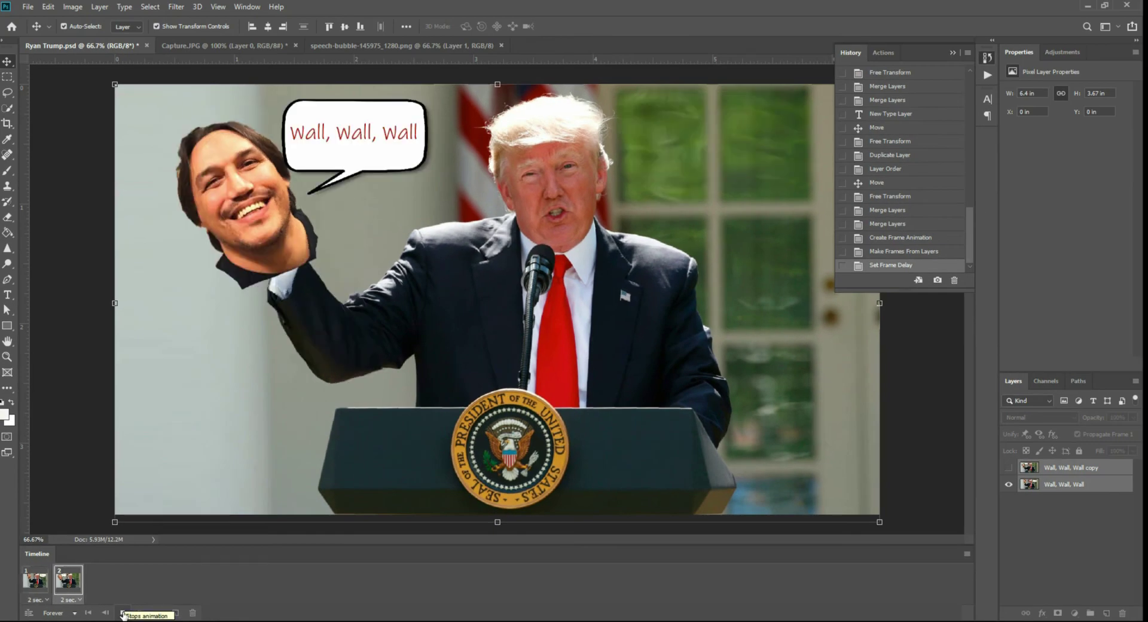
{"action": "left_click", "coordinate": [123, 614]}
- Set the delay of both frames to 1.0 second and play the animation to check the timing
{"action": "left_click", "coordinate": [70, 589], "text": "shift"}
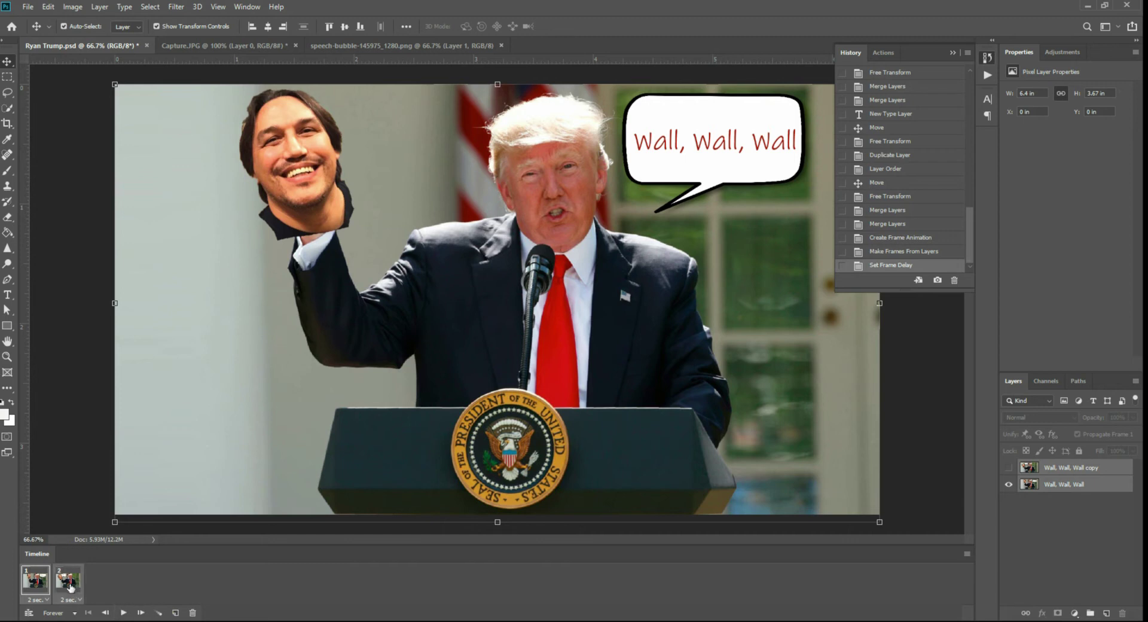
{"action": "left_click", "coordinate": [79, 600]}
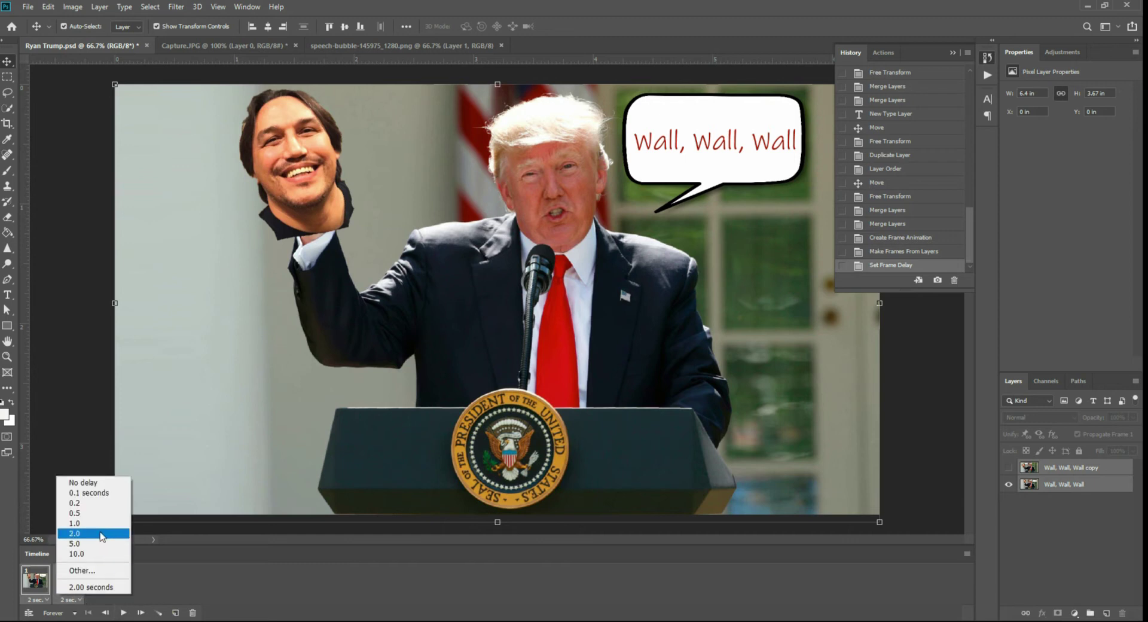
{"action": "left_click", "coordinate": [77, 525]}
{"action": "left_click", "coordinate": [123, 612]}
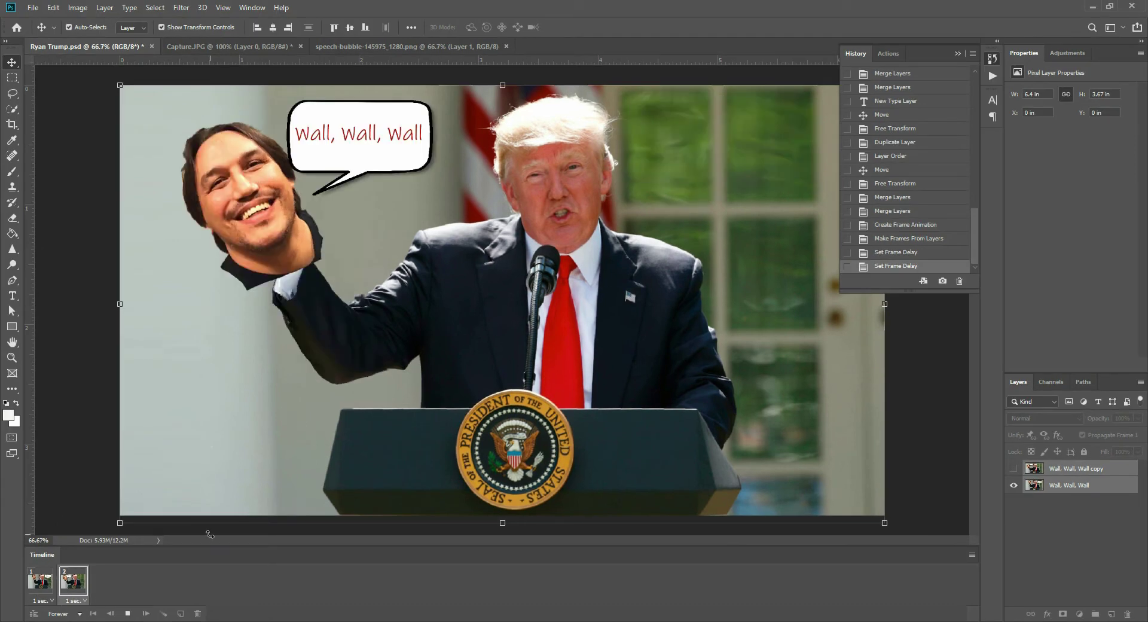
{"action": "left_click", "coordinate": [127, 614]}
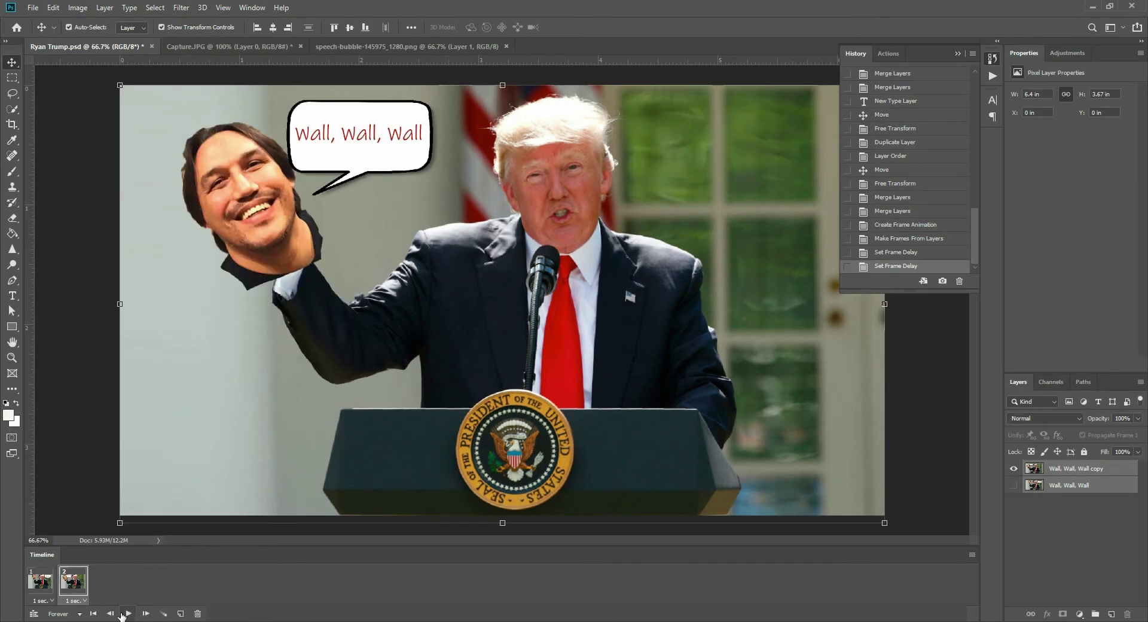
- Try the Once looping option with a playback, and return the looping option to Forever
{"action": "left_click", "coordinate": [80, 614]}
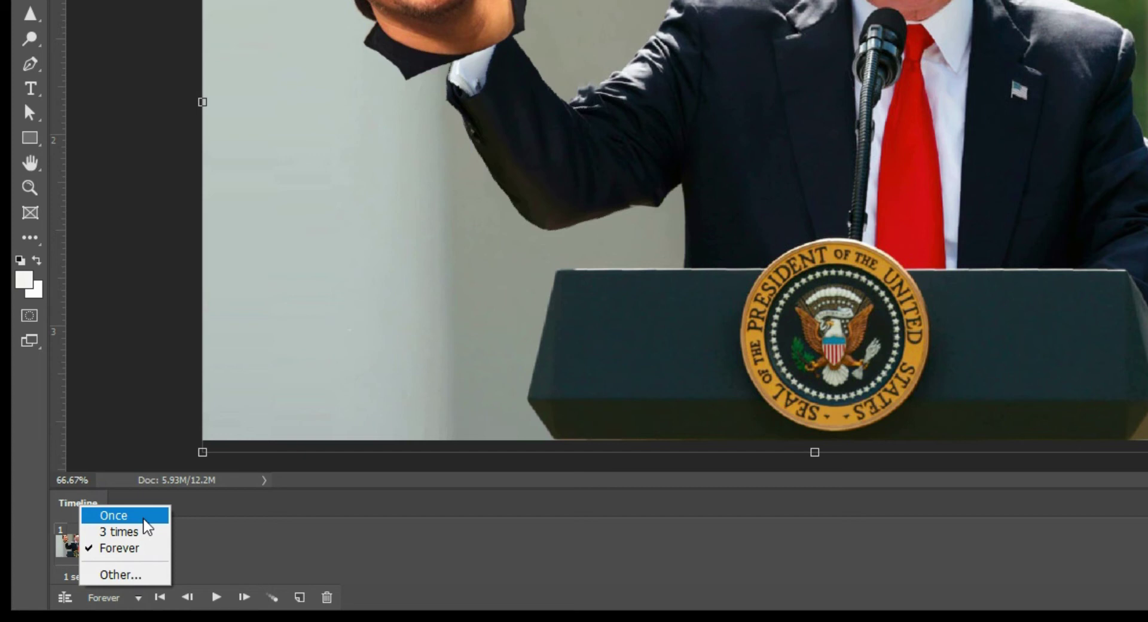
{"action": "left_click", "coordinate": [144, 518]}
{"action": "left_click", "coordinate": [216, 597]}
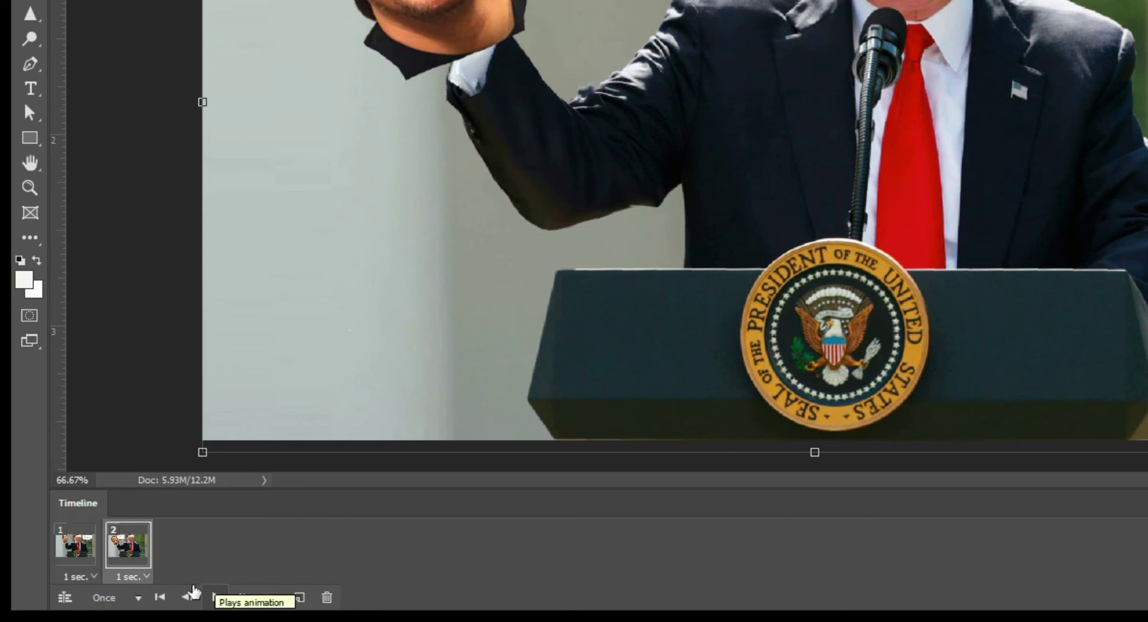
{"action": "left_click", "coordinate": [121, 598]}
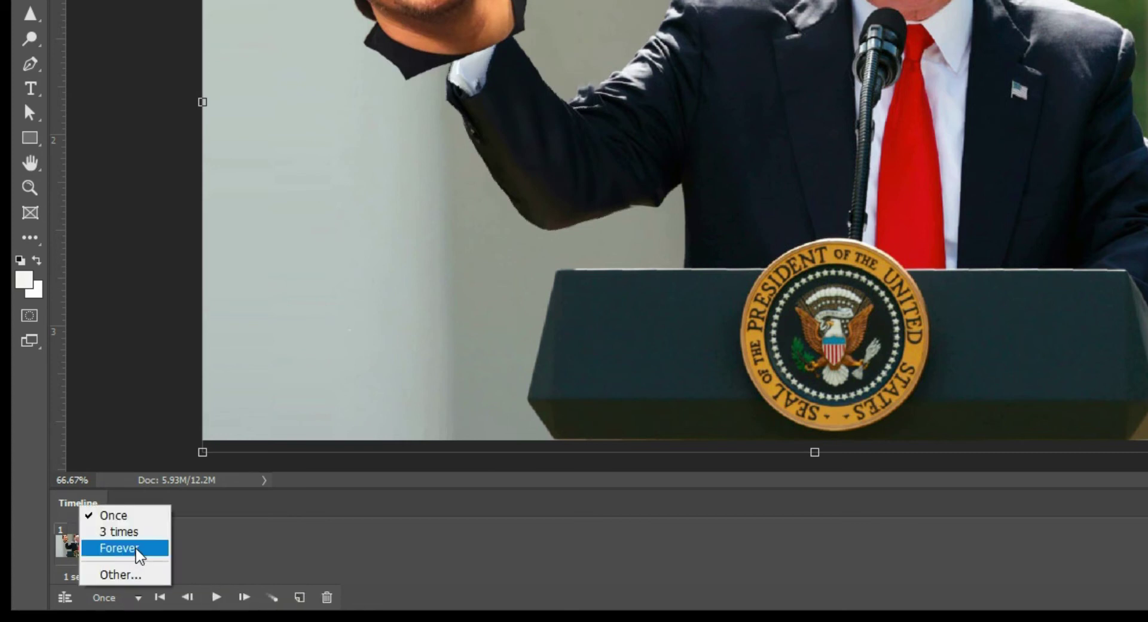
{"action": "left_click", "coordinate": [137, 549]}
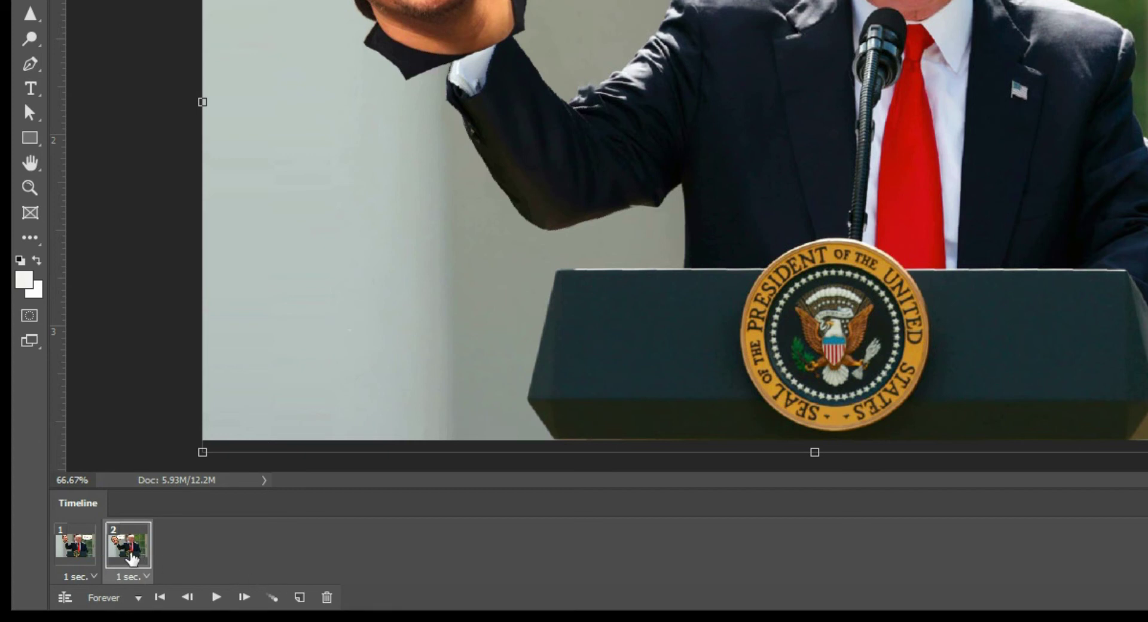
- Play the looping animation from the first frame and stop it
{"action": "left_click", "coordinate": [77, 555]}
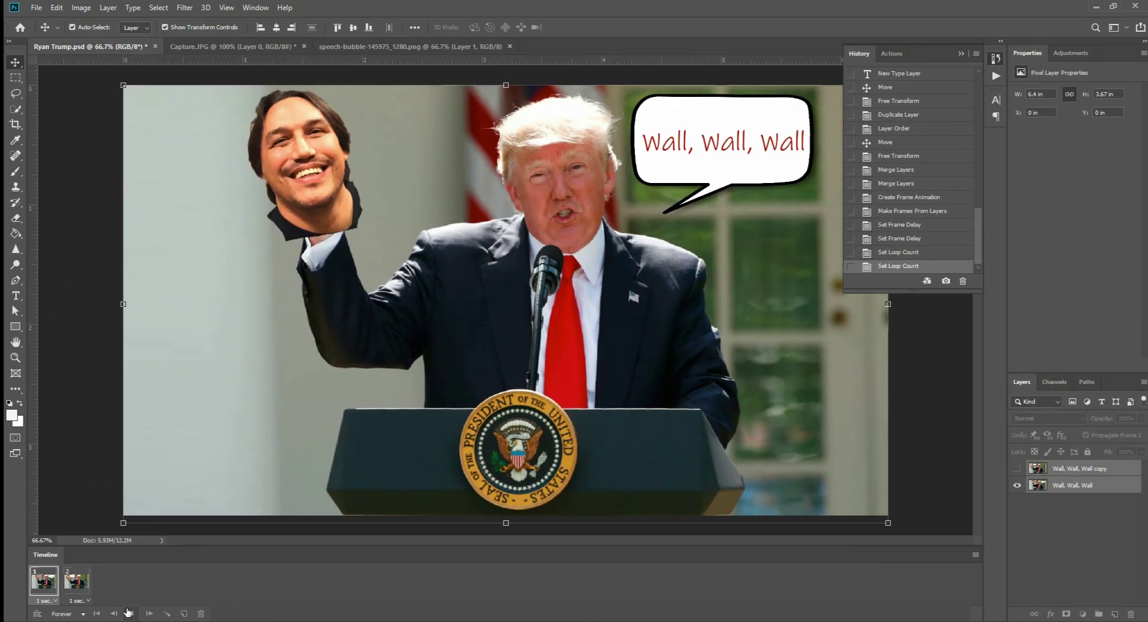
{"action": "left_click", "coordinate": [128, 611]}
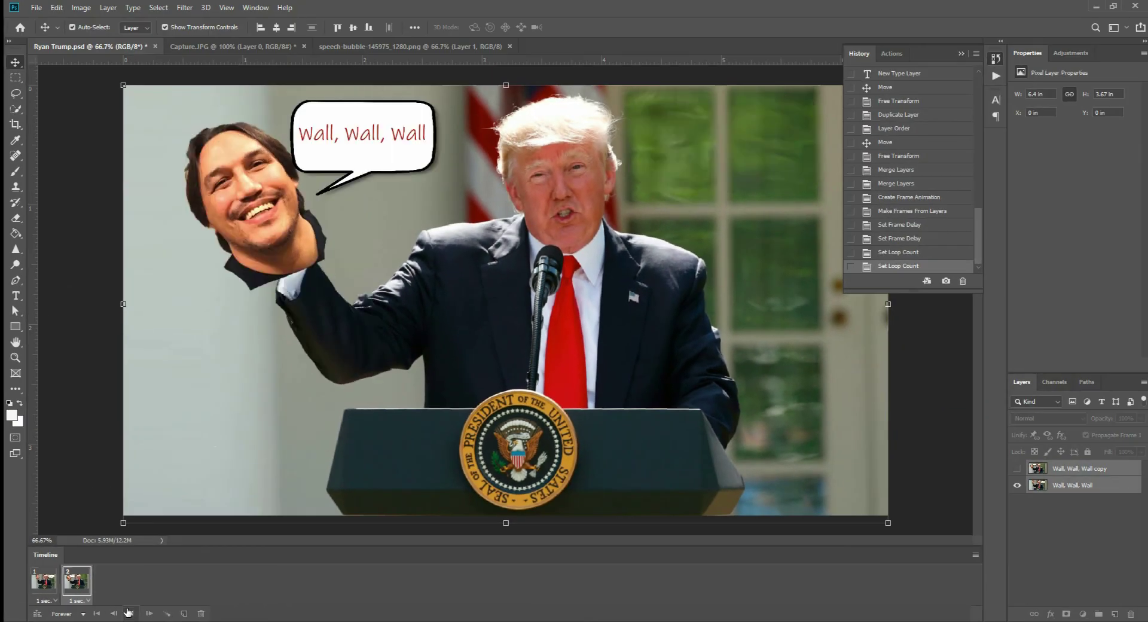
{"action": "left_click", "coordinate": [131, 613]}
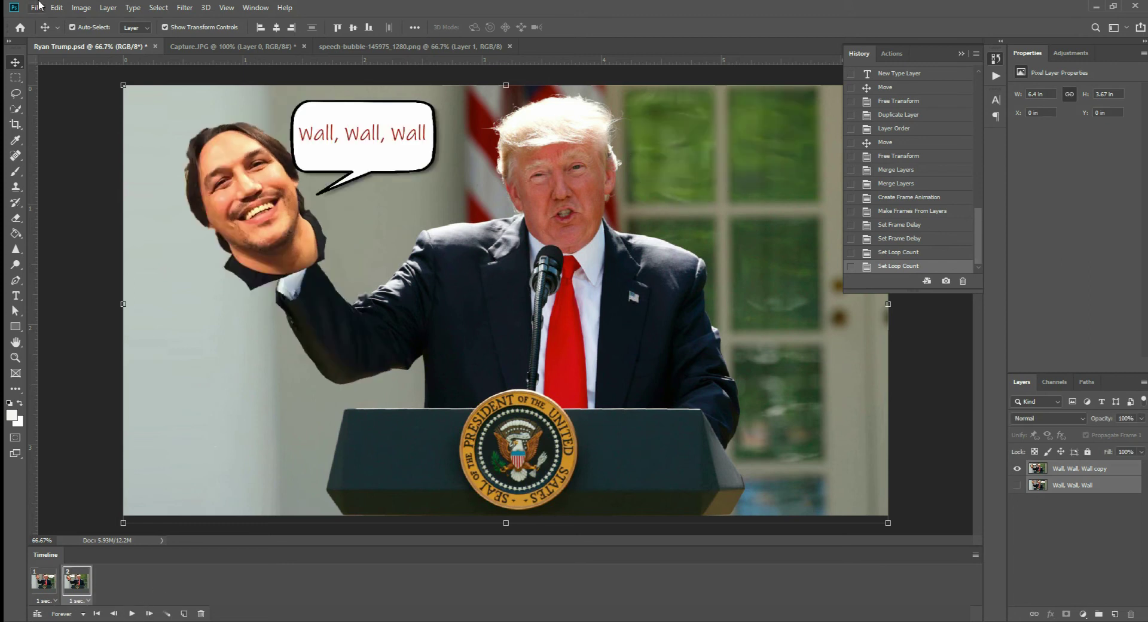
- Start a Save for Web (Legacy) export of the animation with GIF as the file format
{"action": "left_click", "coordinate": [37, 8]}
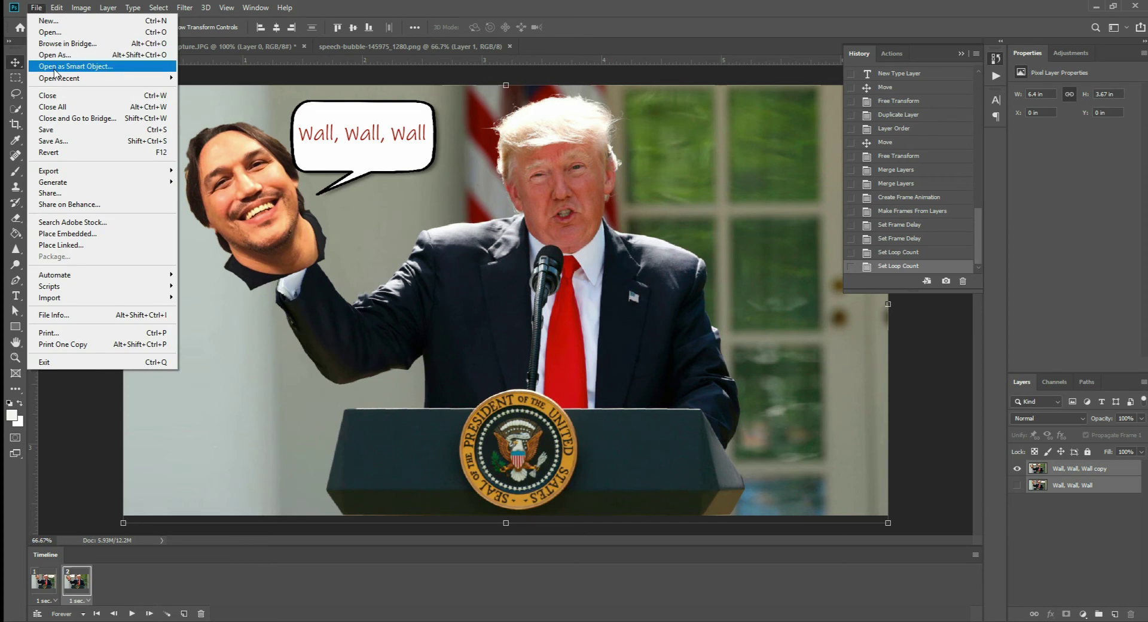
{"action": "mouse_move", "coordinate": [109, 173]}
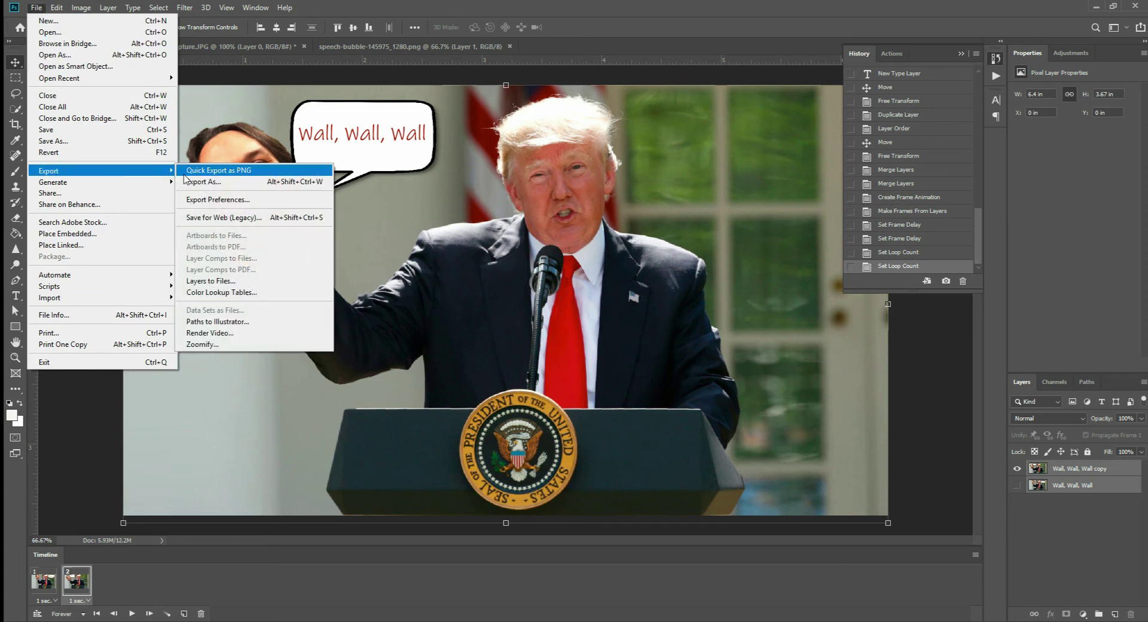
{"action": "left_click", "coordinate": [242, 218]}
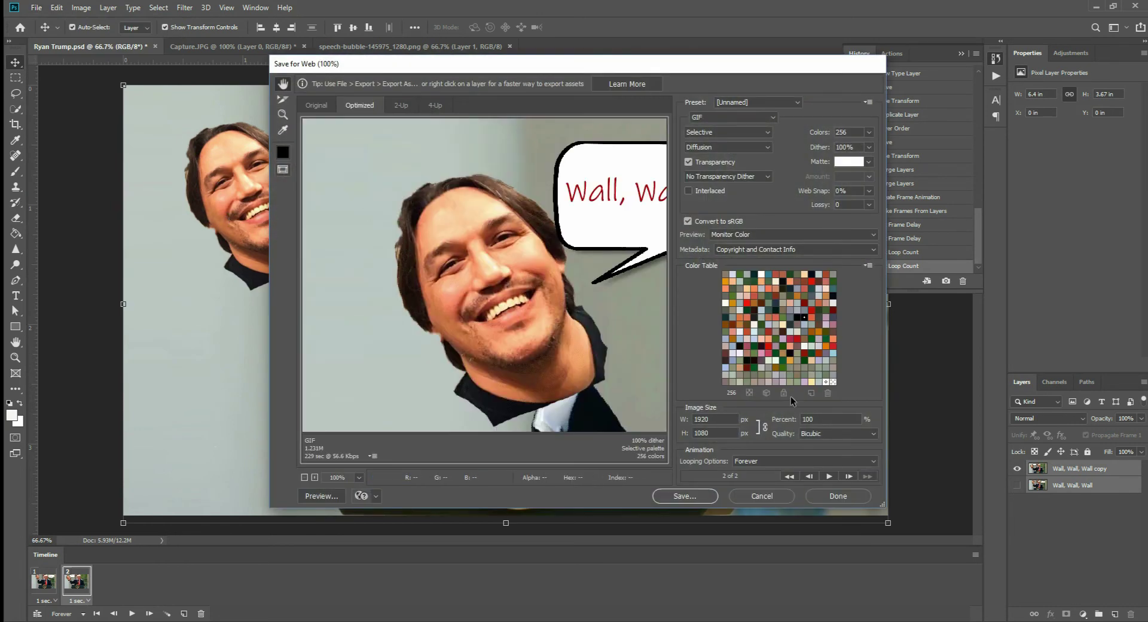
{"action": "left_click", "coordinate": [725, 117]}
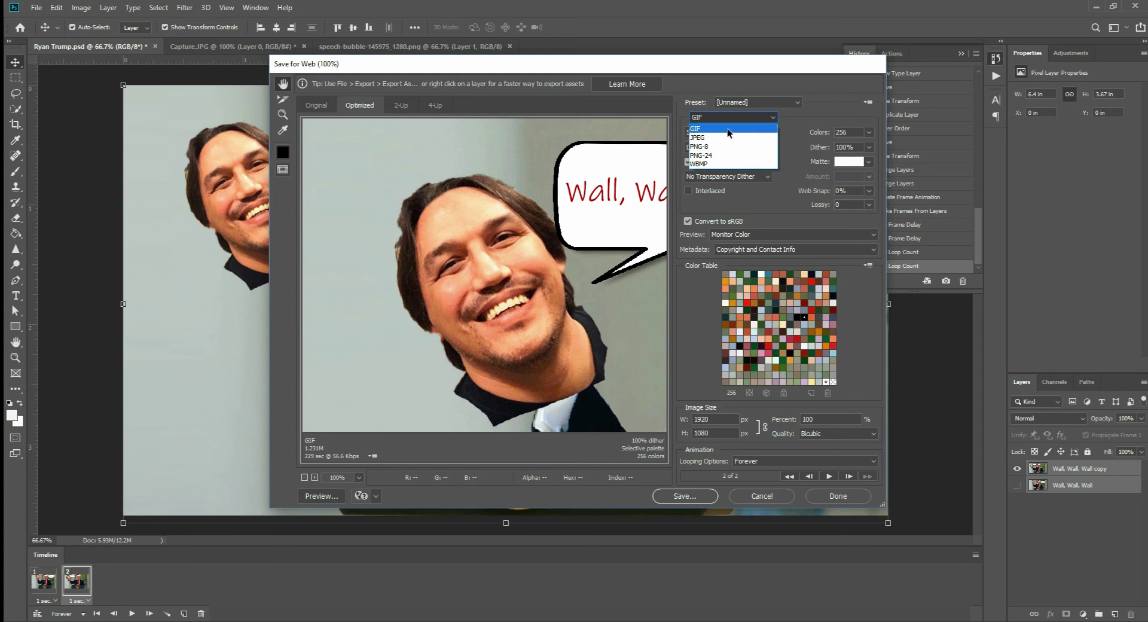
{"action": "left_click", "coordinate": [712, 128]}
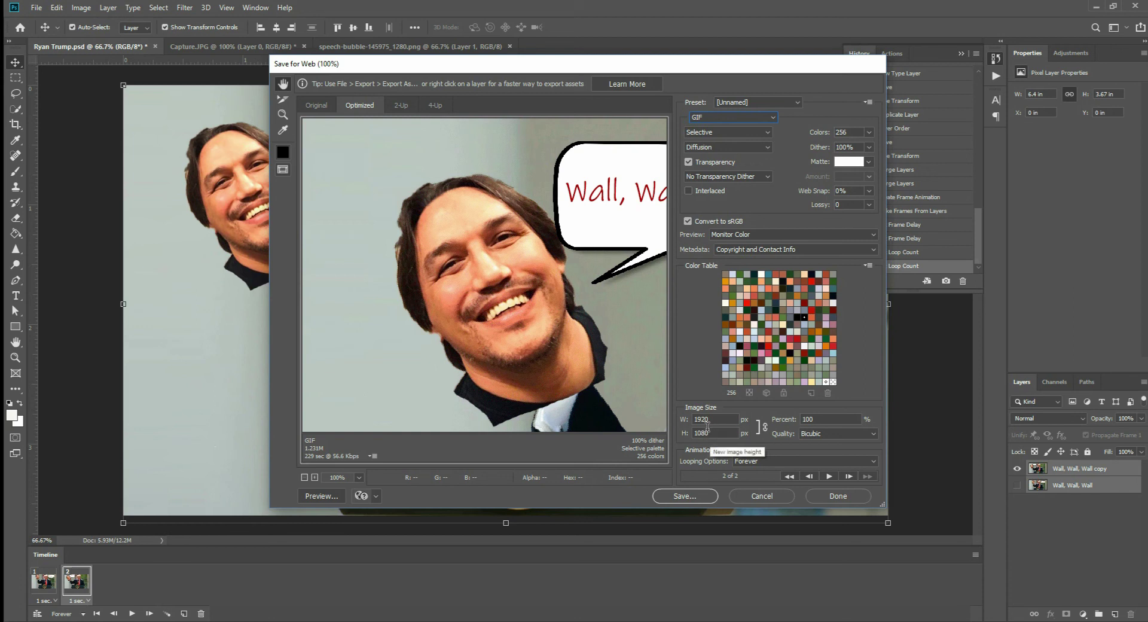
{"action": "left_click", "coordinate": [751, 118]}
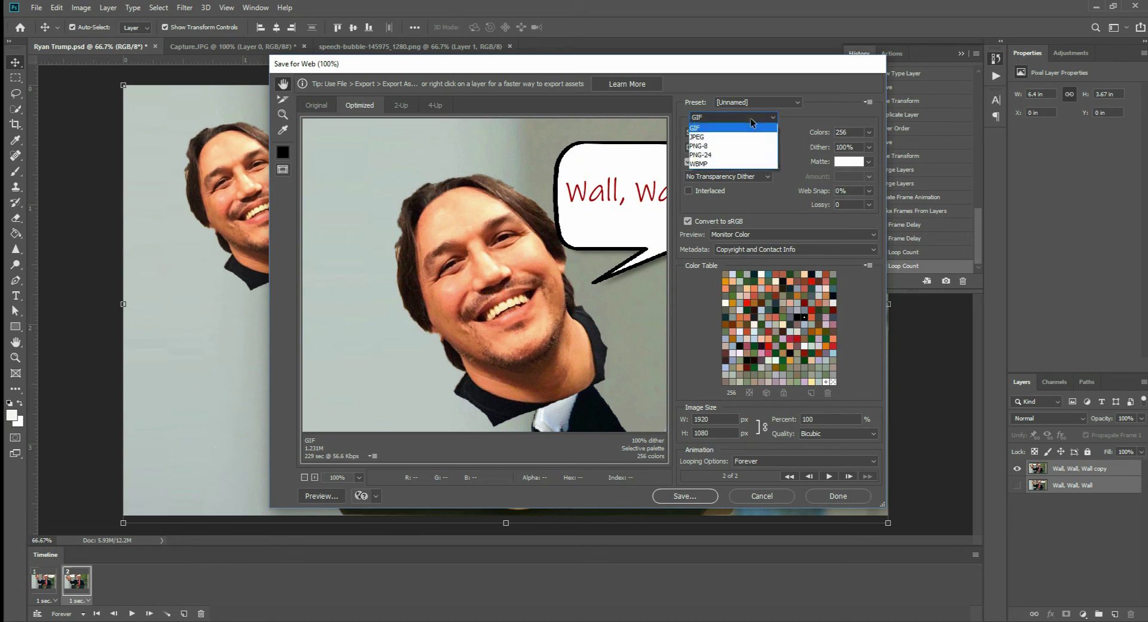
{"action": "left_click", "coordinate": [751, 120]}
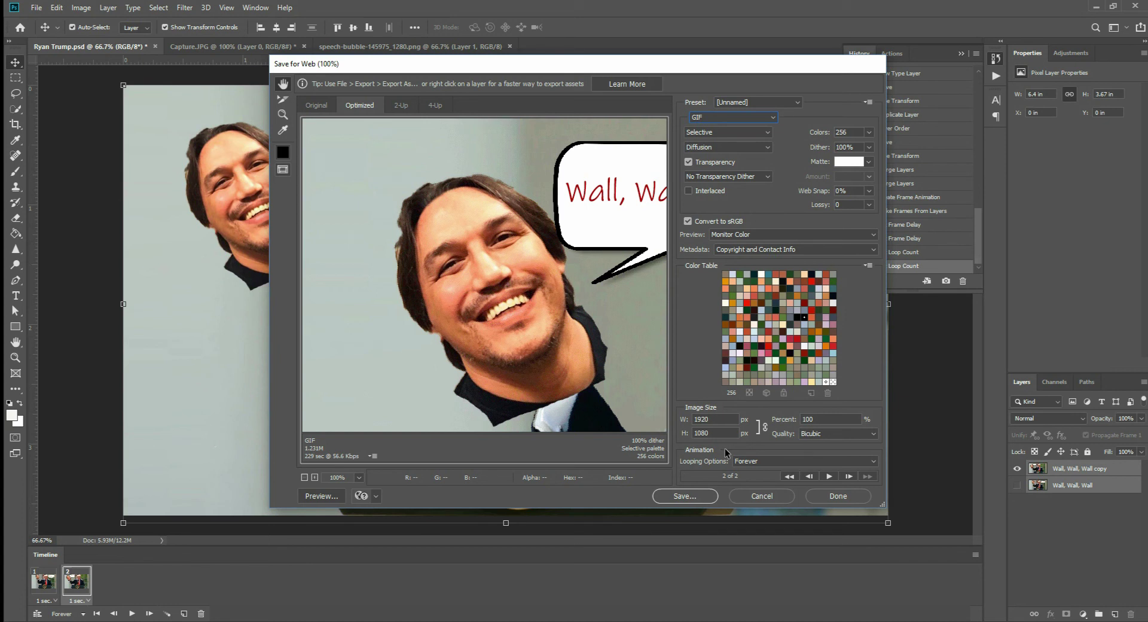
- Preview the animation's playback in the export dialog and check the whole image
{"action": "left_click", "coordinate": [830, 477]}
{"action": "left_click", "coordinate": [829, 477]}
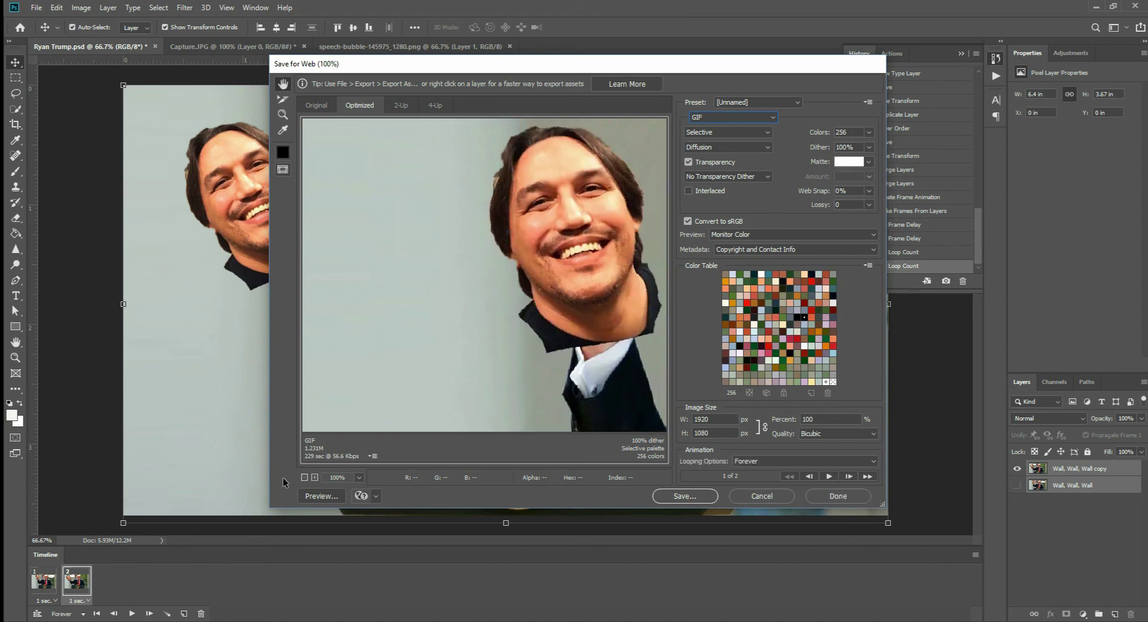
{"action": "left_click", "coordinate": [314, 477]}
{"action": "left_click", "coordinate": [304, 477]}
{"action": "left_click", "coordinate": [304, 477]}
{"action": "left_click", "coordinate": [304, 477]}
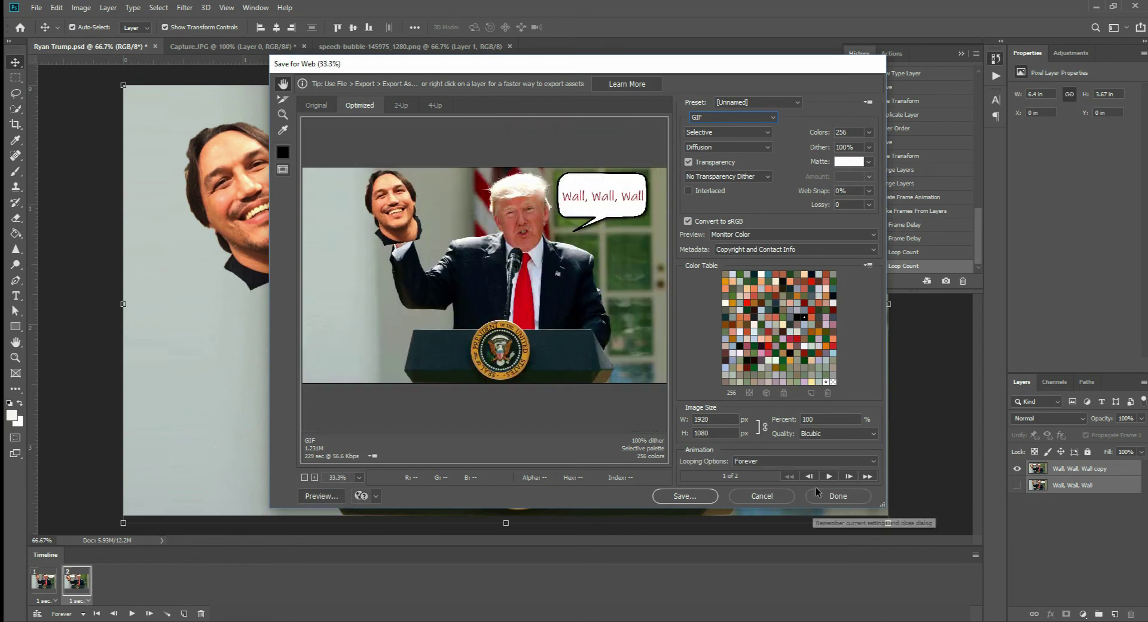
- Save the optimized GIF to the Desktop as "Trump giff" with the Images Only format
{"action": "left_click", "coordinate": [682, 496]}
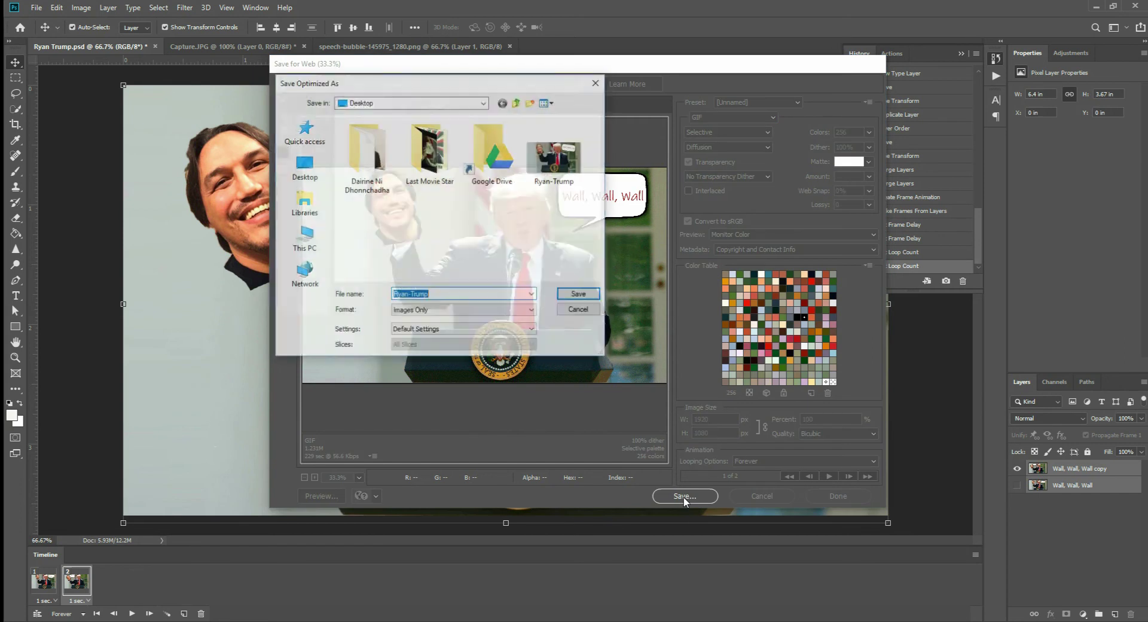
{"action": "left_click", "coordinate": [461, 292]}
{"action": "key", "text": "ctrl+a"}
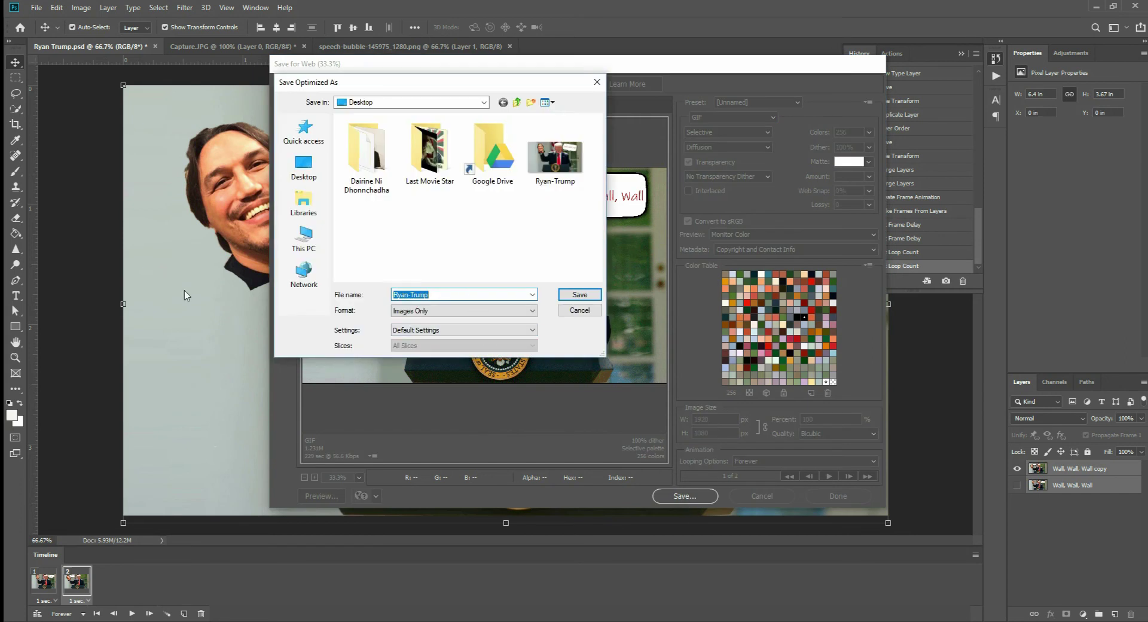
{"action": "type", "text": "Trump giff"}
{"action": "left_click", "coordinate": [409, 312]}
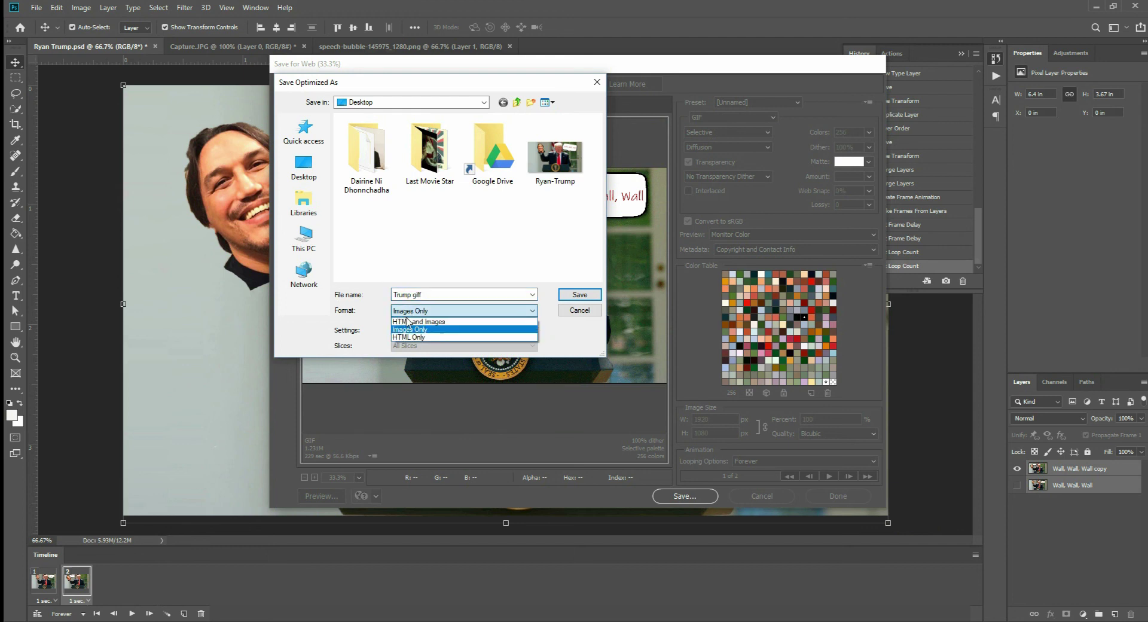
{"action": "left_click", "coordinate": [367, 315]}
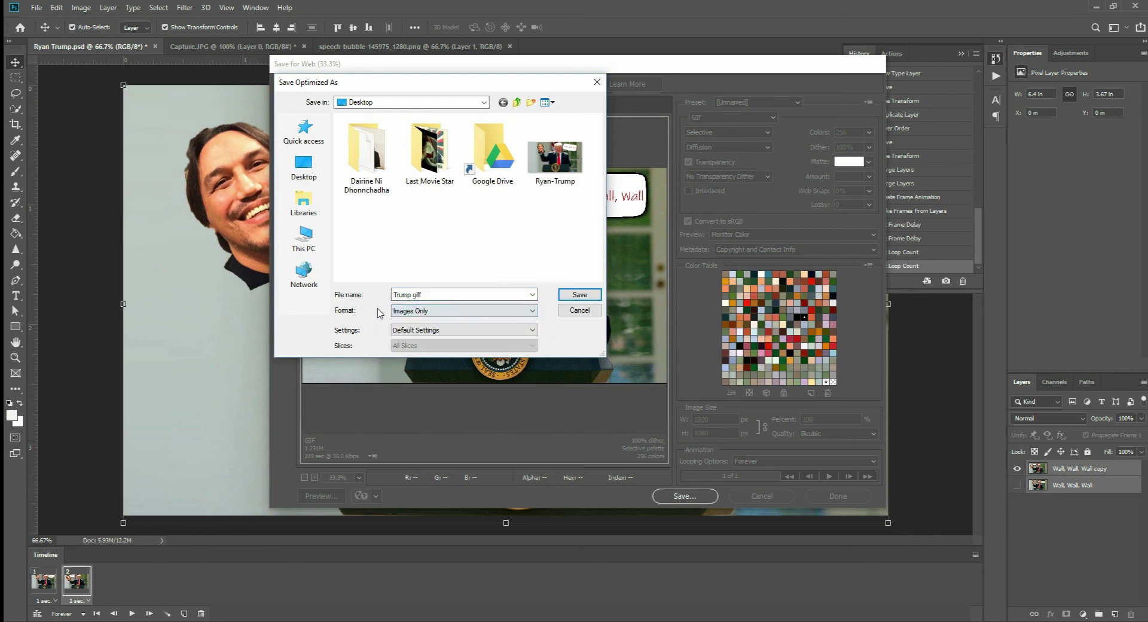
{"action": "left_click", "coordinate": [574, 296]}
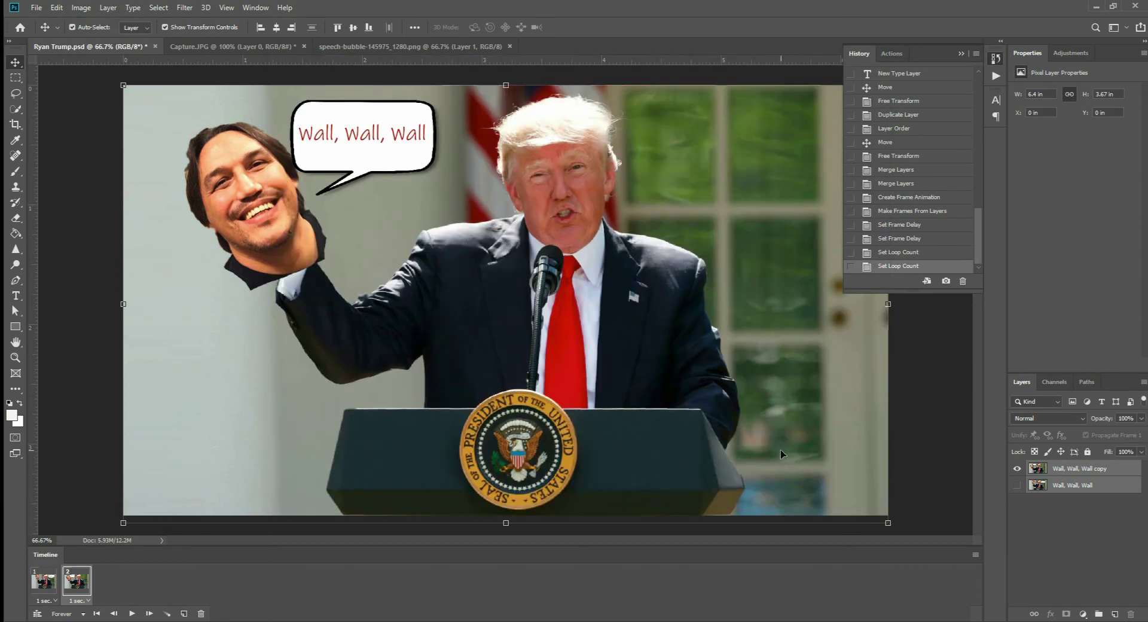
- Open the exported Trump-giff file from the desktop in Photos to check it, and close the viewer
{"action": "key", "text": "super+d"}
{"action": "double_click", "coordinate": [19, 455]}
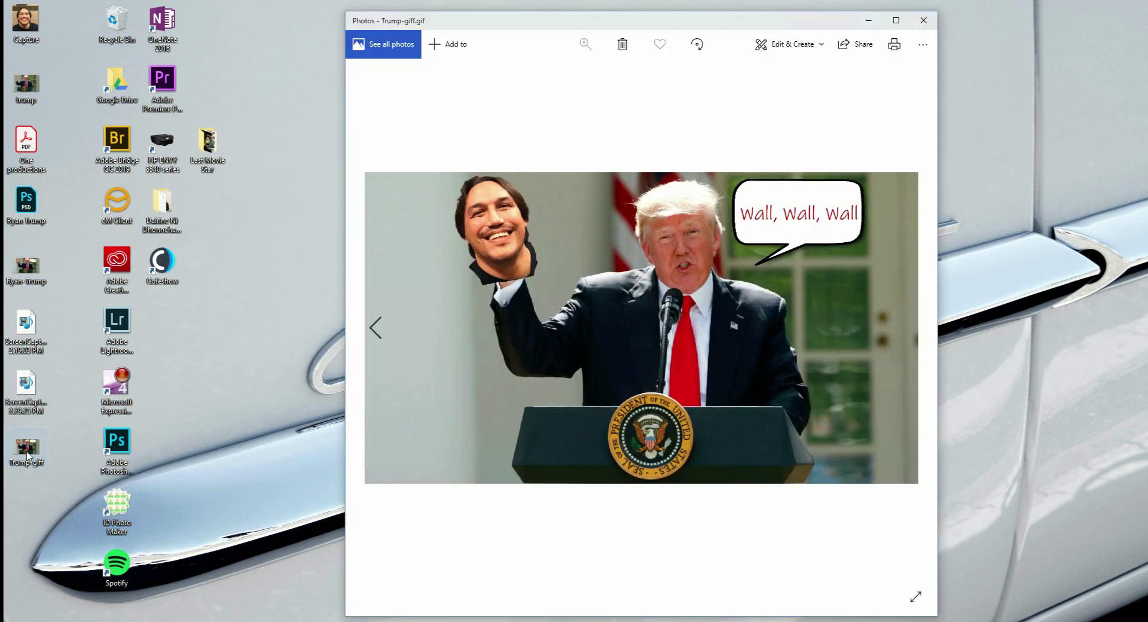
{"action": "left_click", "coordinate": [924, 24]}
- Switch to Chrome, load the exported Trump-giff file from the desktop in a new tab, and maximize the window to watch it
{"action": "key", "text": "alt+Tab"}
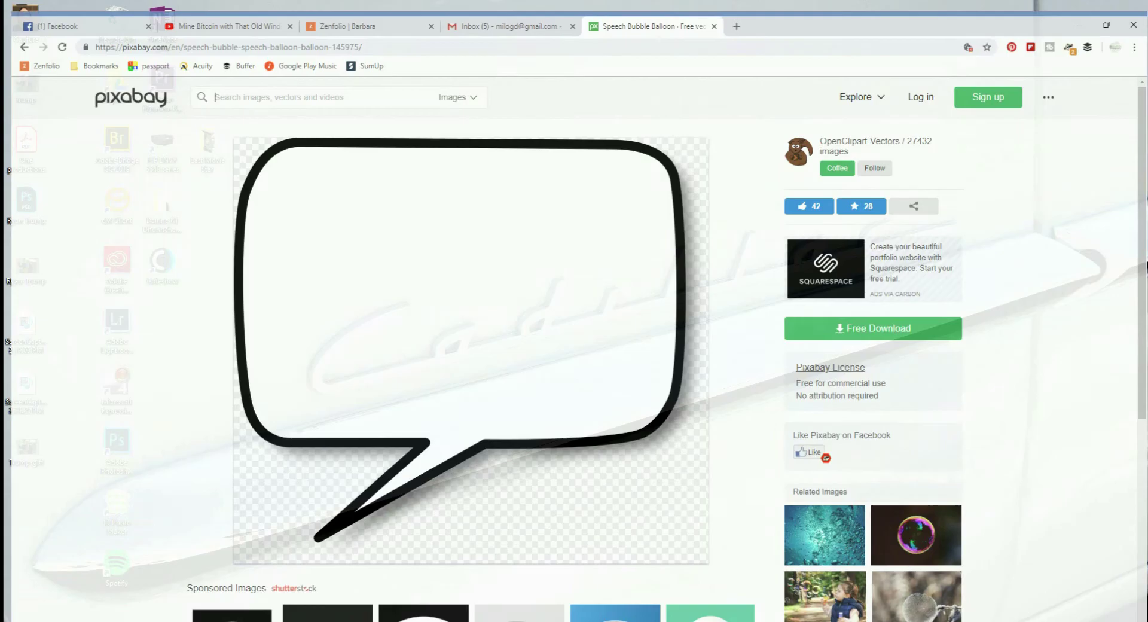
{"action": "double_click", "coordinate": [943, 8]}
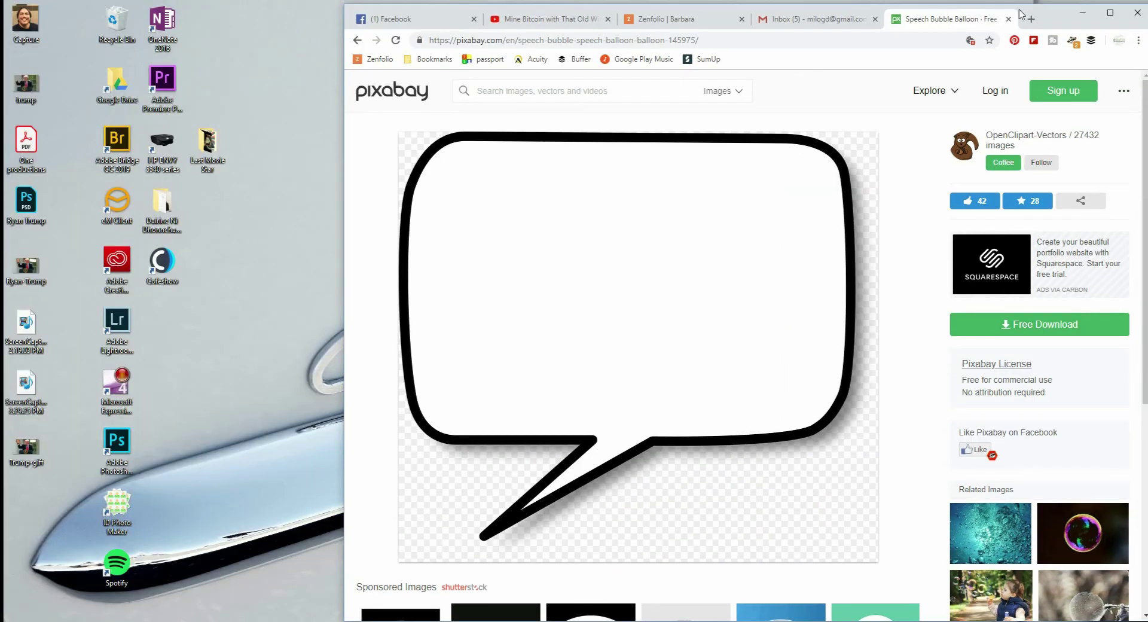
{"action": "left_click_drag", "start_coordinate": [1056, 20], "coordinate": [952, 29]}
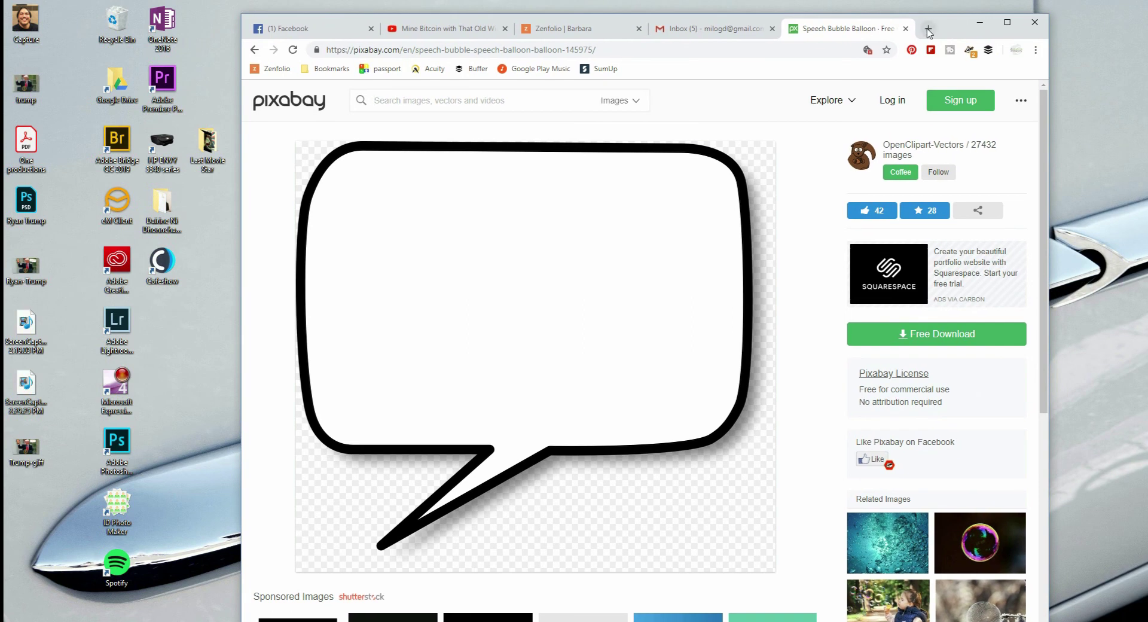
{"action": "left_click", "coordinate": [928, 28]}
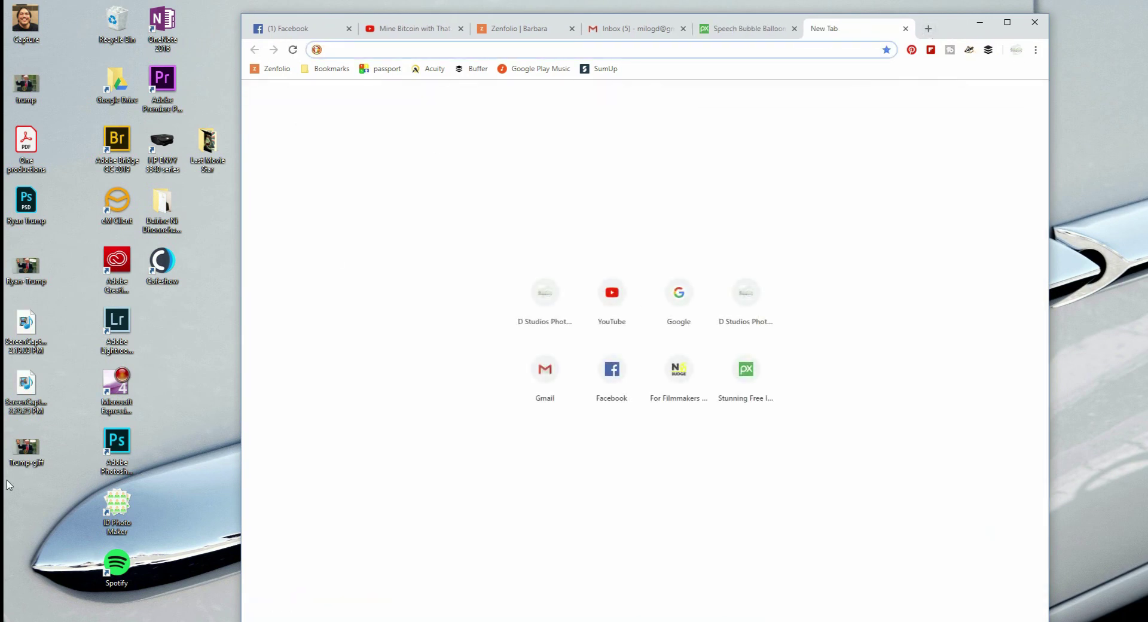
{"action": "left_click_drag", "start_coordinate": [28, 450], "coordinate": [633, 234]}
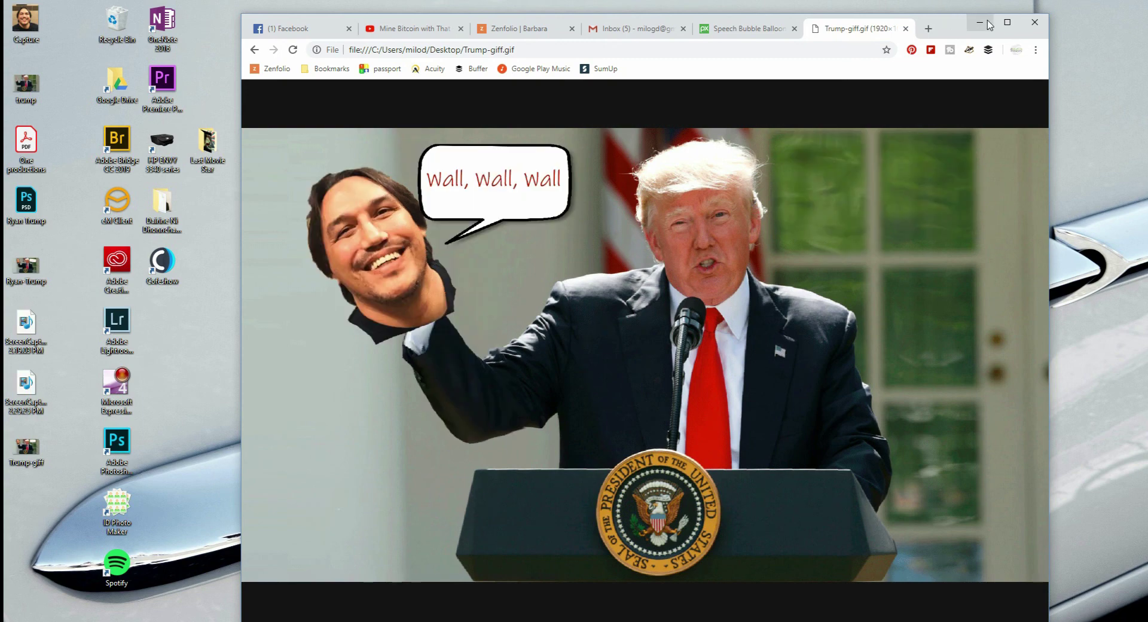
{"action": "left_click", "coordinate": [1007, 22]}
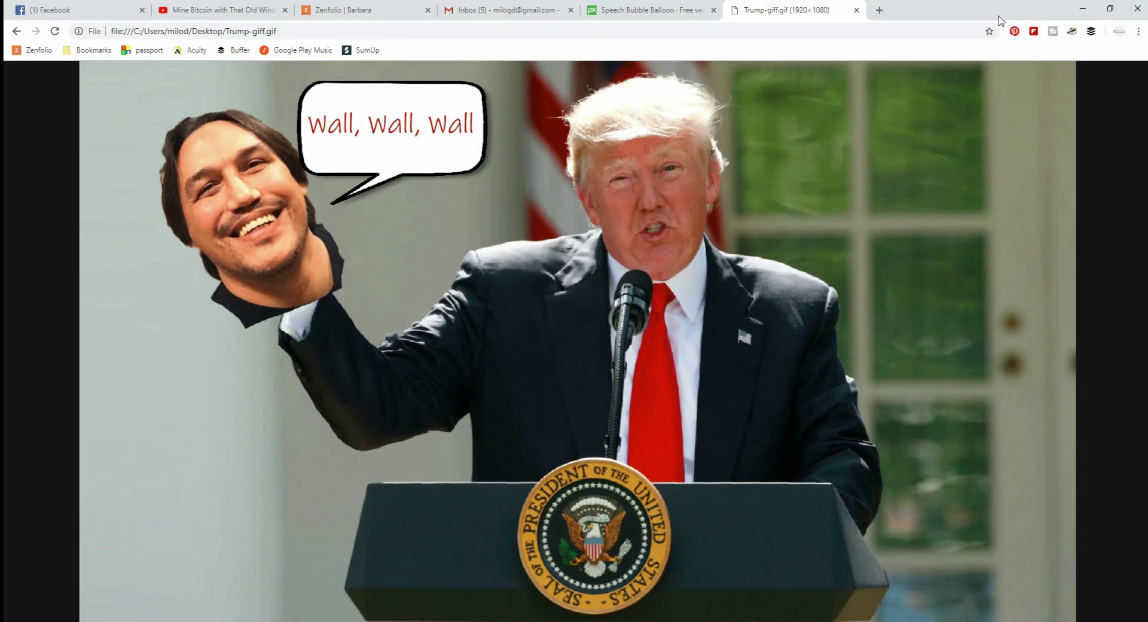